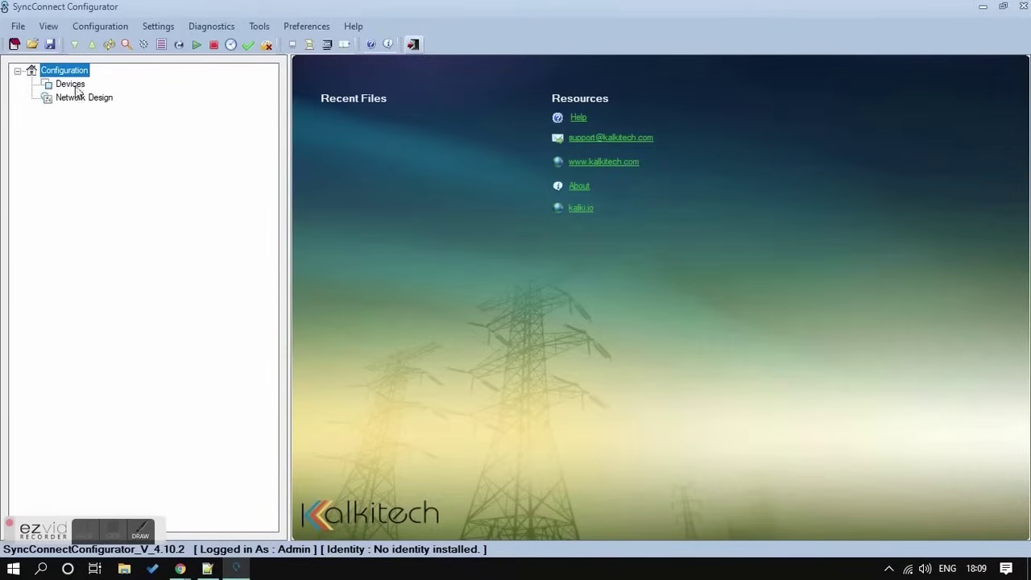
Add a SyncConnect-M1 device to the project with an Ethernet interface count of 2
{"action": "left_click", "coordinate": [76, 85]}
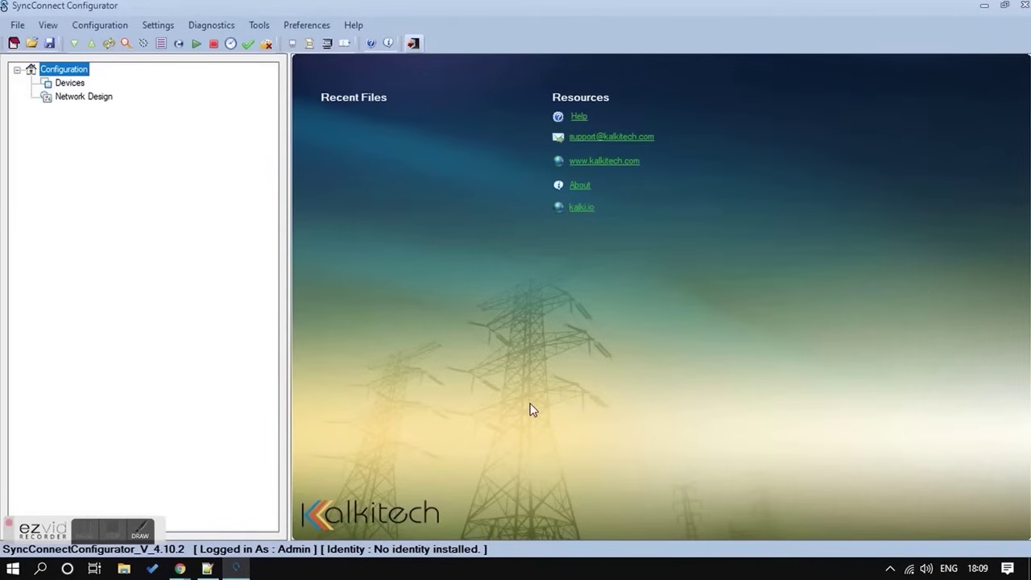
{"action": "left_click", "coordinate": [69, 83]}
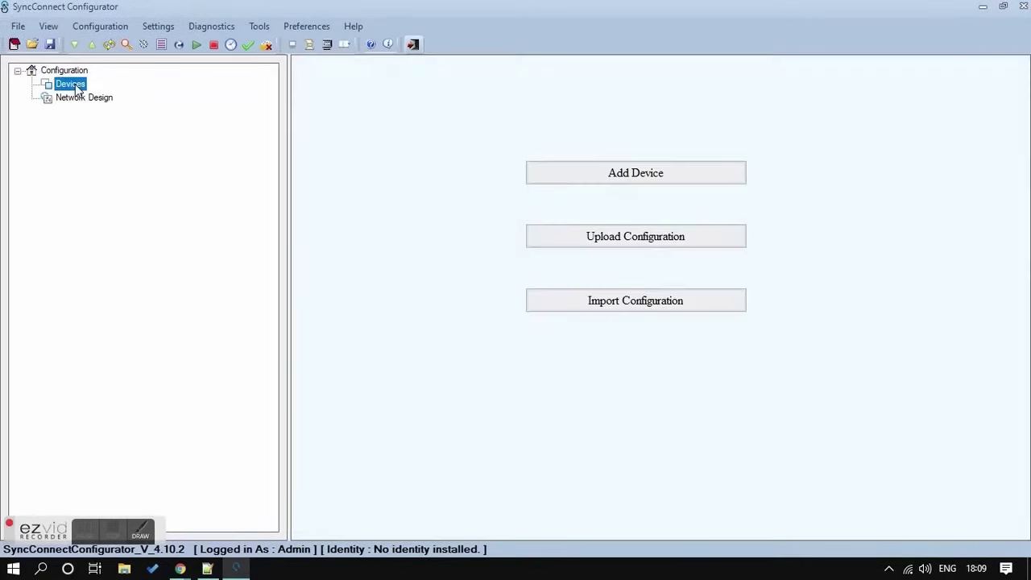
{"action": "left_click", "coordinate": [619, 174]}
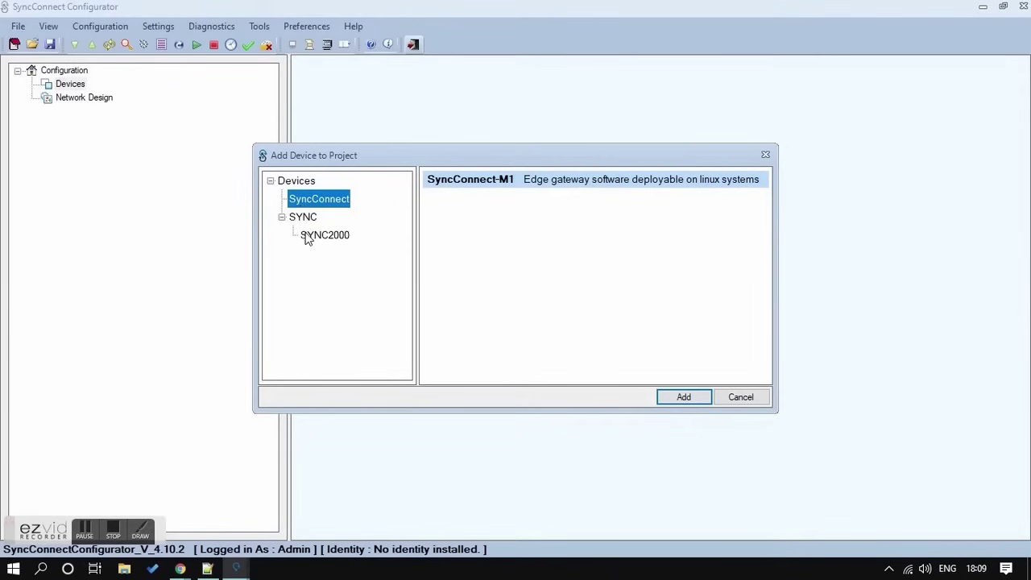
{"action": "left_click", "coordinate": [308, 234]}
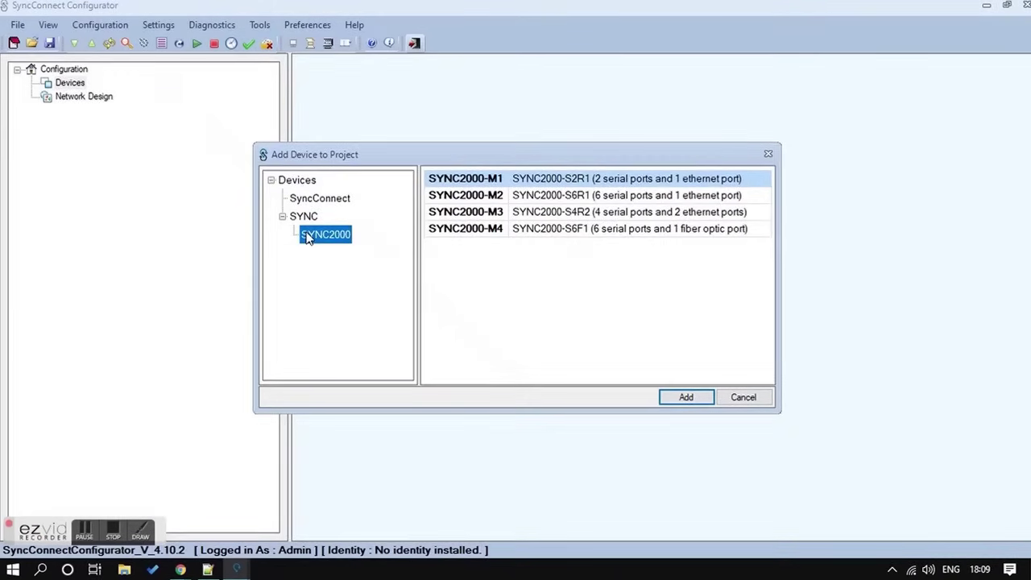
{"action": "left_click", "coordinate": [320, 200]}
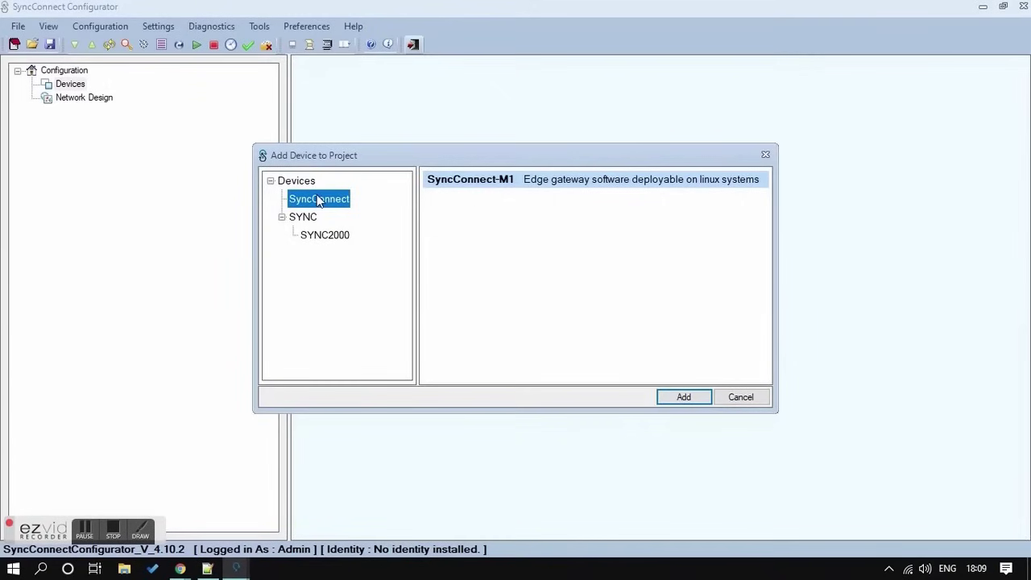
{"action": "left_click", "coordinate": [682, 398]}
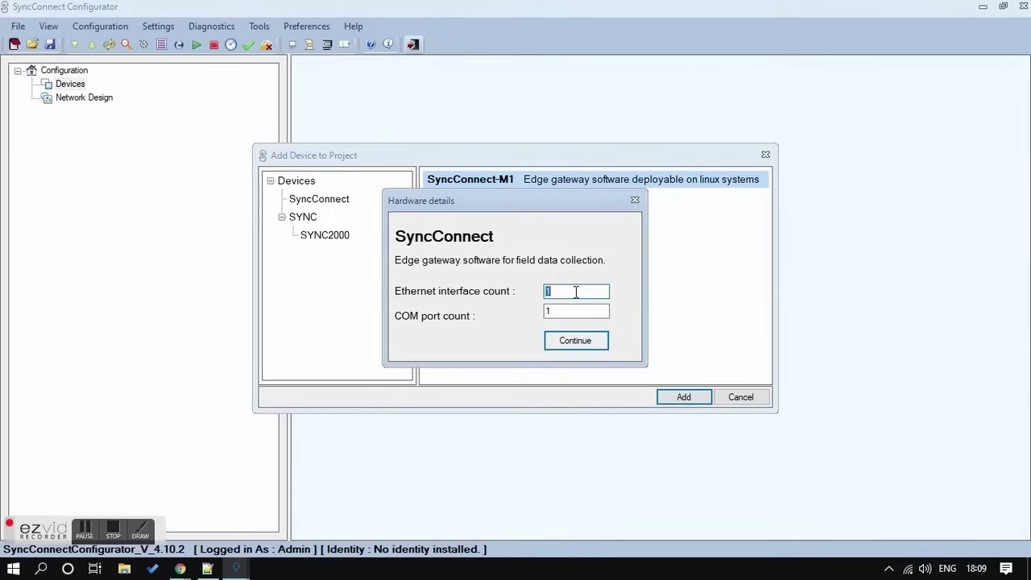
{"action": "type", "text": "2"}
{"action": "left_click", "coordinate": [574, 341]}
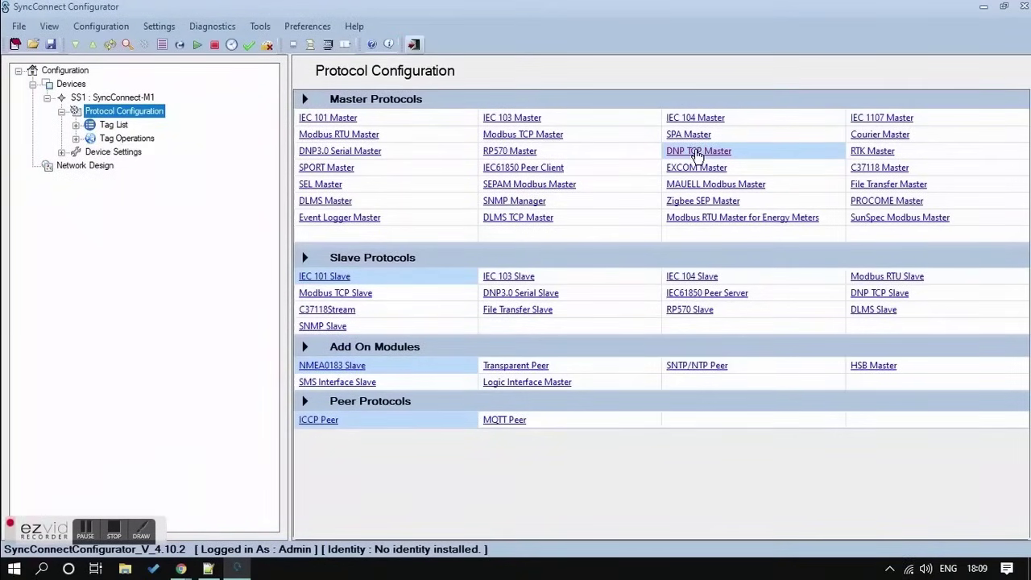
Add a DNP TCP Master channel to the device's protocol configuration and create a station under it
{"action": "left_click", "coordinate": [697, 151]}
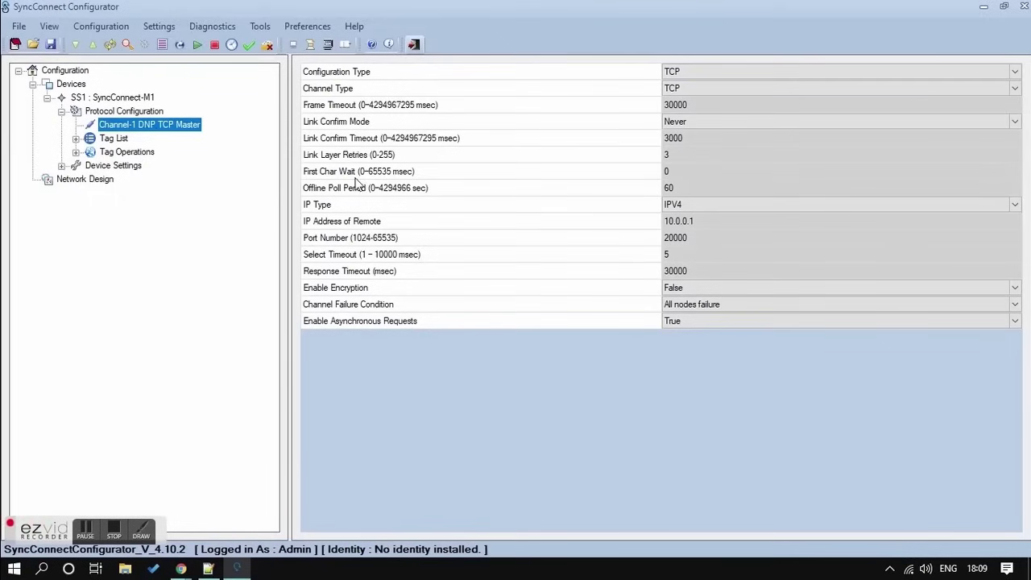
{"action": "right_click", "coordinate": [160, 133]}
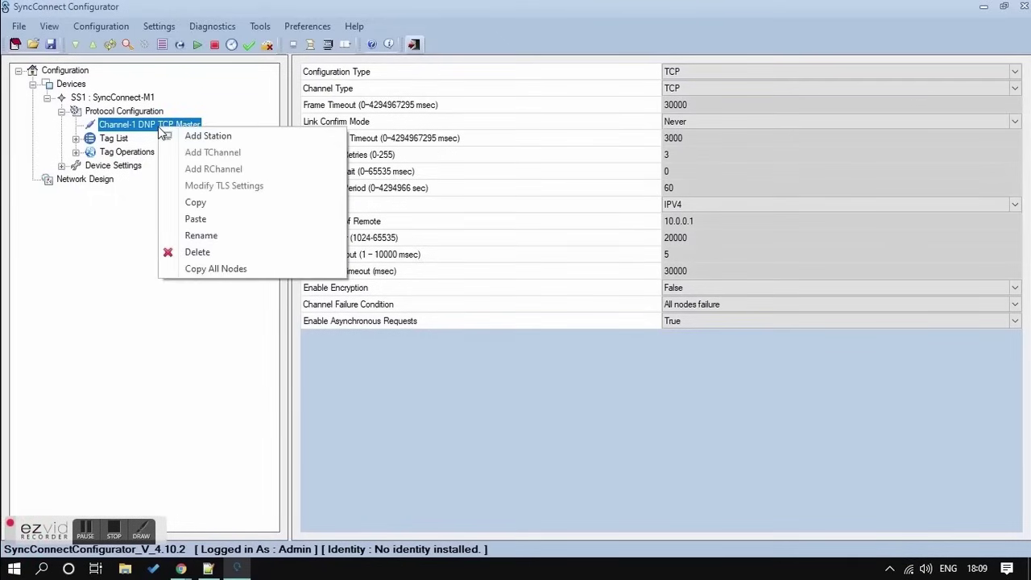
{"action": "left_click", "coordinate": [196, 135]}
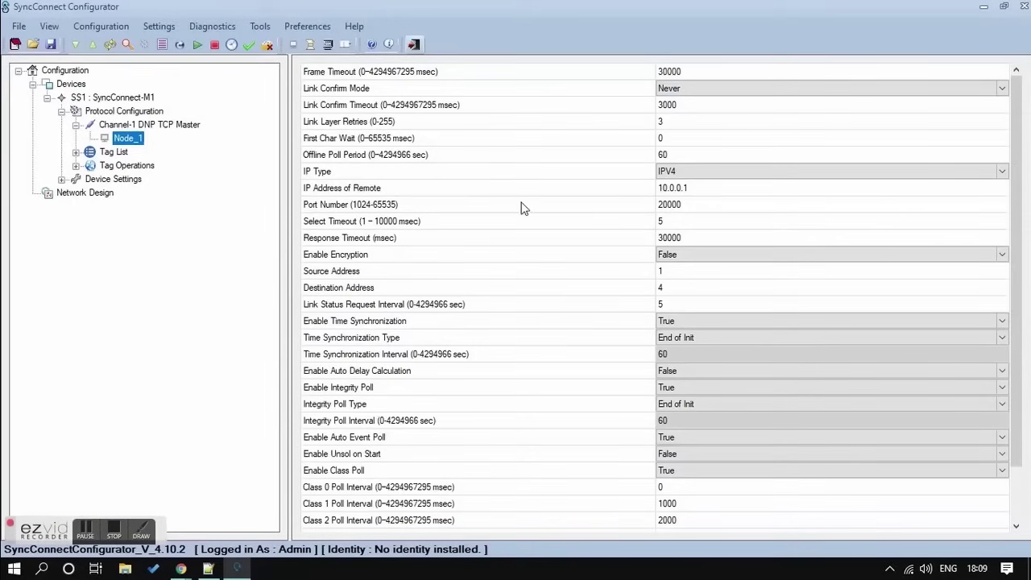
Set the new station's remote IP address to 192.168.100.131
{"action": "left_click", "coordinate": [730, 189]}
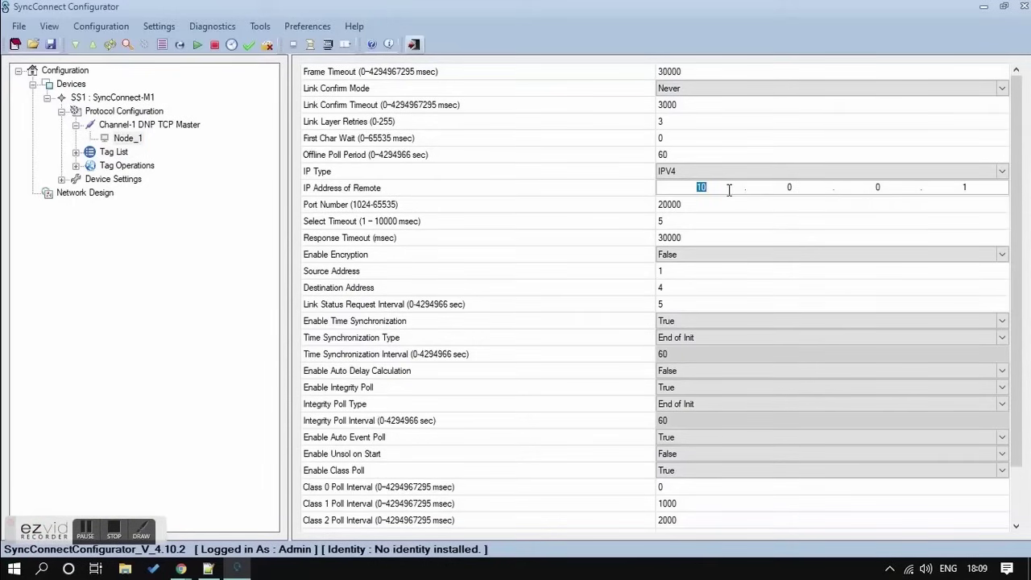
{"action": "type", "text": "192.168.100.131"}
{"action": "key", "text": "Tab"}
{"action": "left_click_drag", "start_coordinate": [701, 202], "coordinate": [645, 203]}
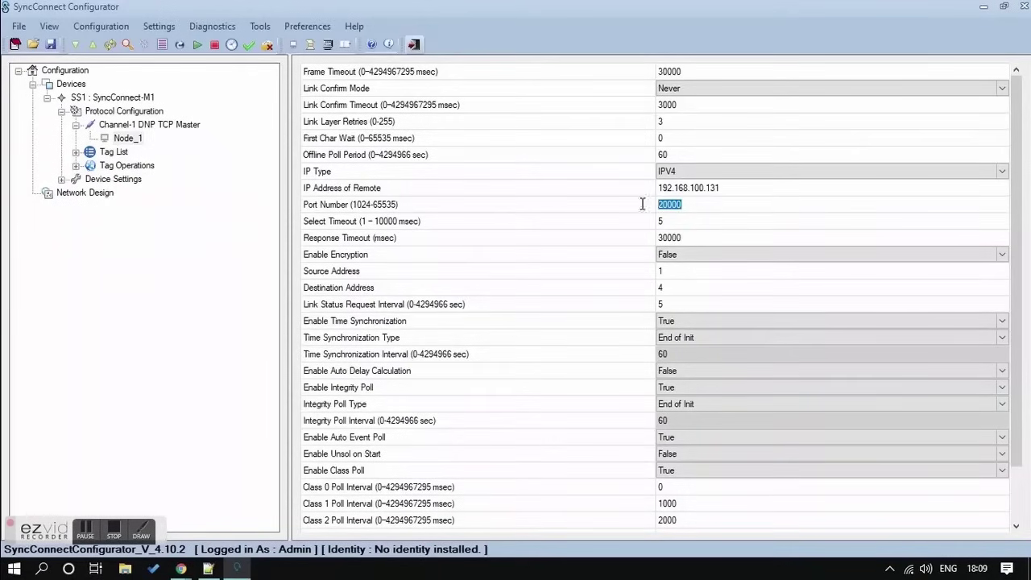
Add a profile to the station Node_1
{"action": "left_click", "coordinate": [141, 139]}
{"action": "right_click", "coordinate": [138, 143]}
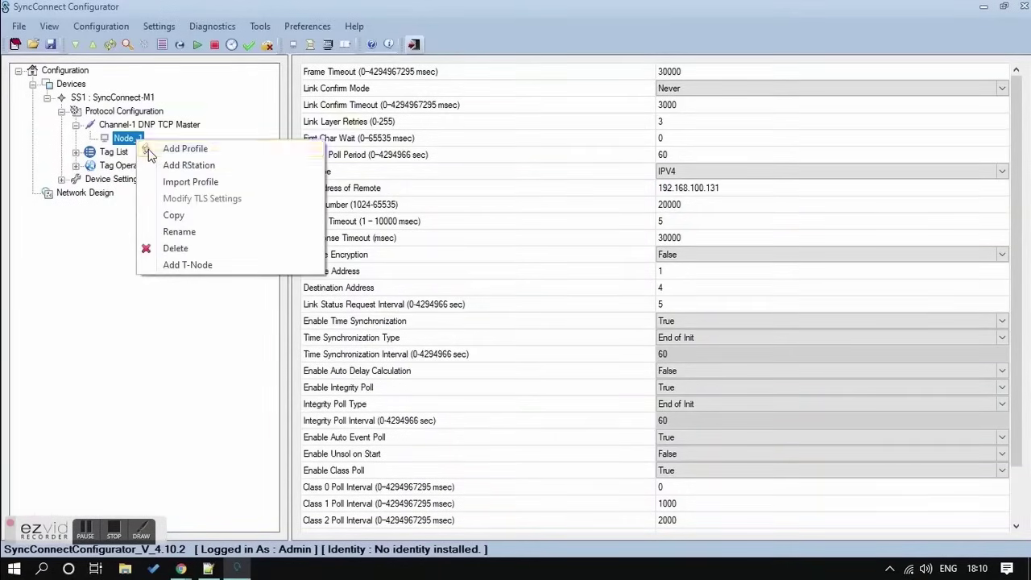
{"action": "left_click", "coordinate": [150, 151]}
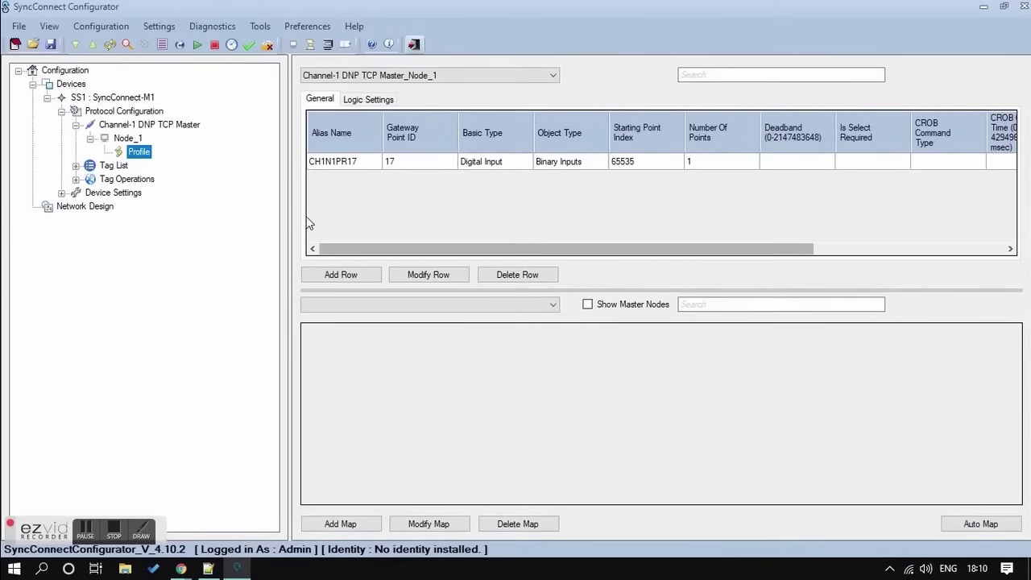
Start a new profile row for Binary Inputs with starting point index 1 and 2 points
{"action": "left_click", "coordinate": [362, 278]}
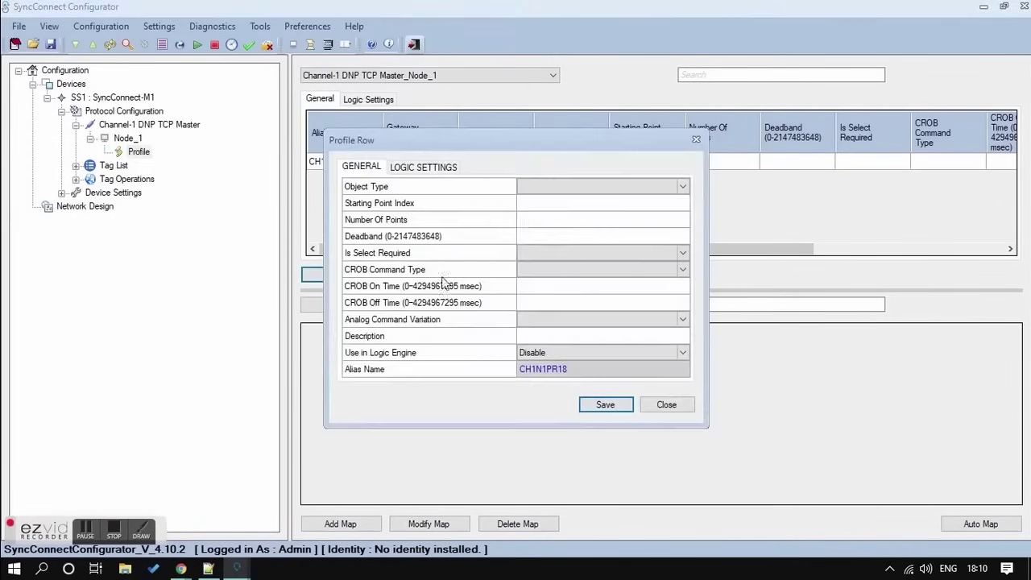
{"action": "left_click", "coordinate": [546, 189]}
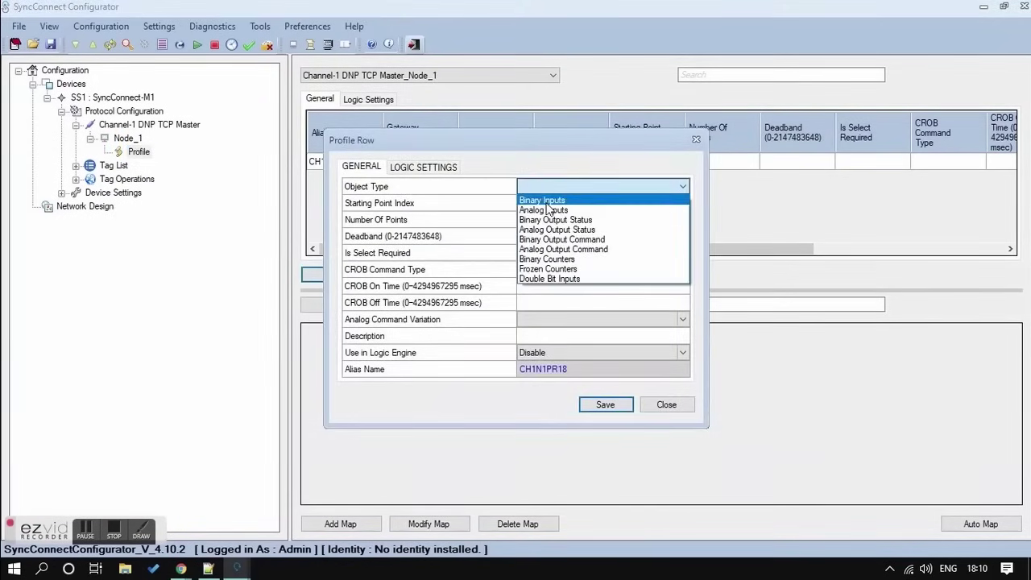
{"action": "left_click", "coordinate": [545, 200]}
{"action": "left_click", "coordinate": [544, 205]}
{"action": "type", "text": "1"}
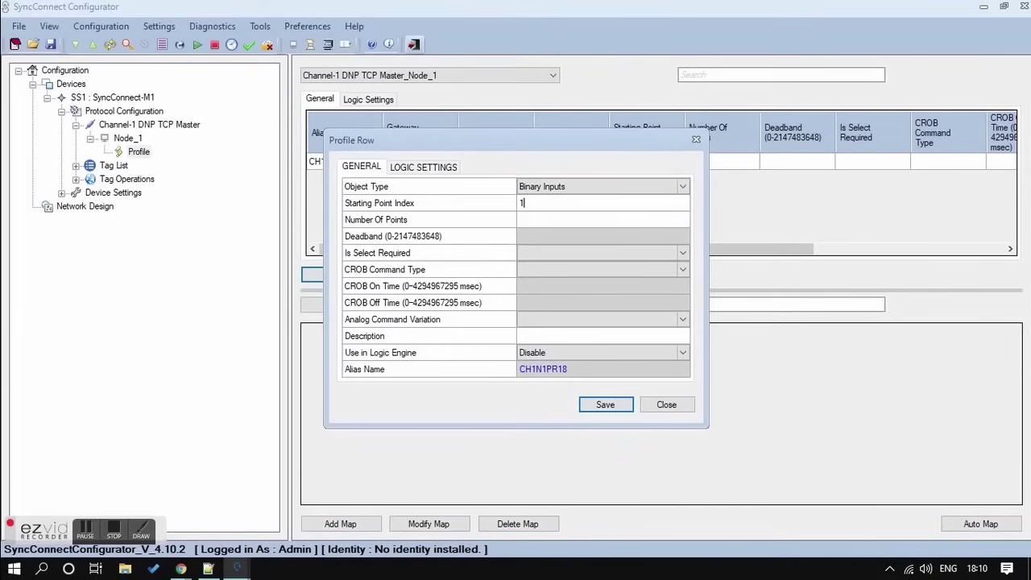
{"action": "left_click", "coordinate": [548, 220]}
{"action": "type", "text": "2"}
Name the two binary input points DI_1 and DI_2 and save the profile row
{"action": "left_click", "coordinate": [554, 340]}
{"action": "left_click", "coordinate": [547, 371]}
{"action": "left_click", "coordinate": [545, 225]}
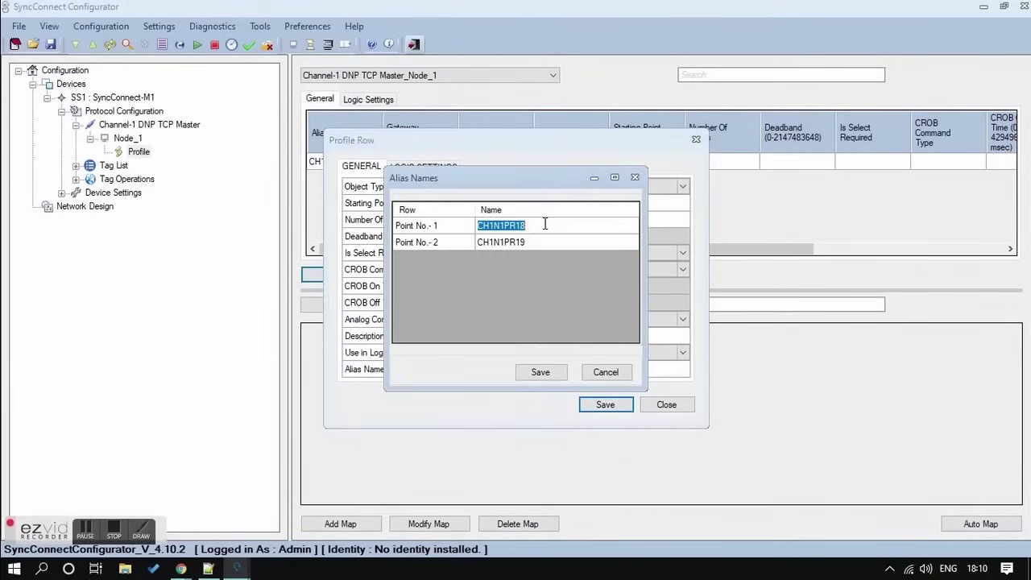
{"action": "type", "text": "DI_1"}
{"action": "key", "text": "Return"}
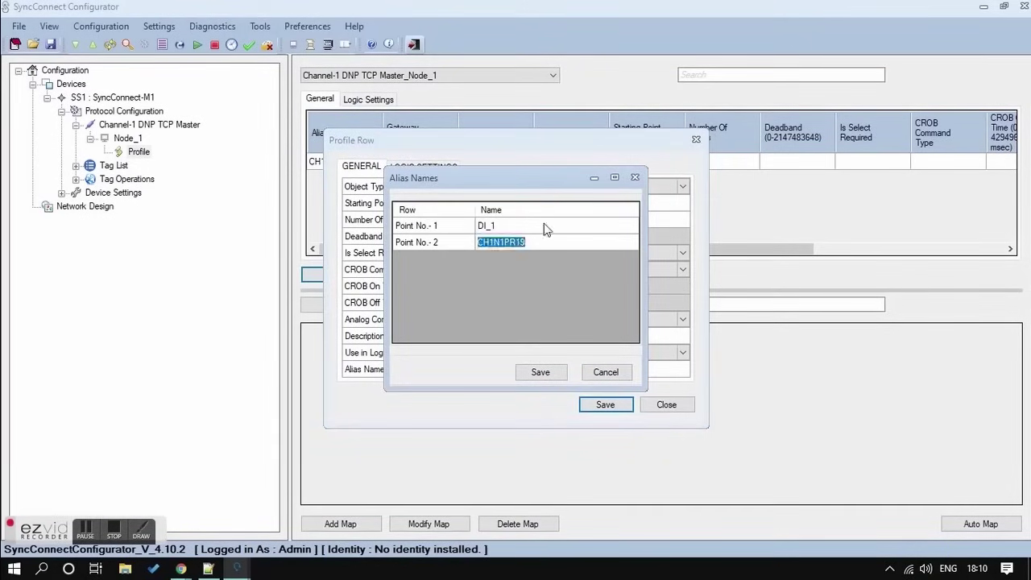
{"action": "type", "text": "DI_2"}
{"action": "left_click", "coordinate": [538, 373]}
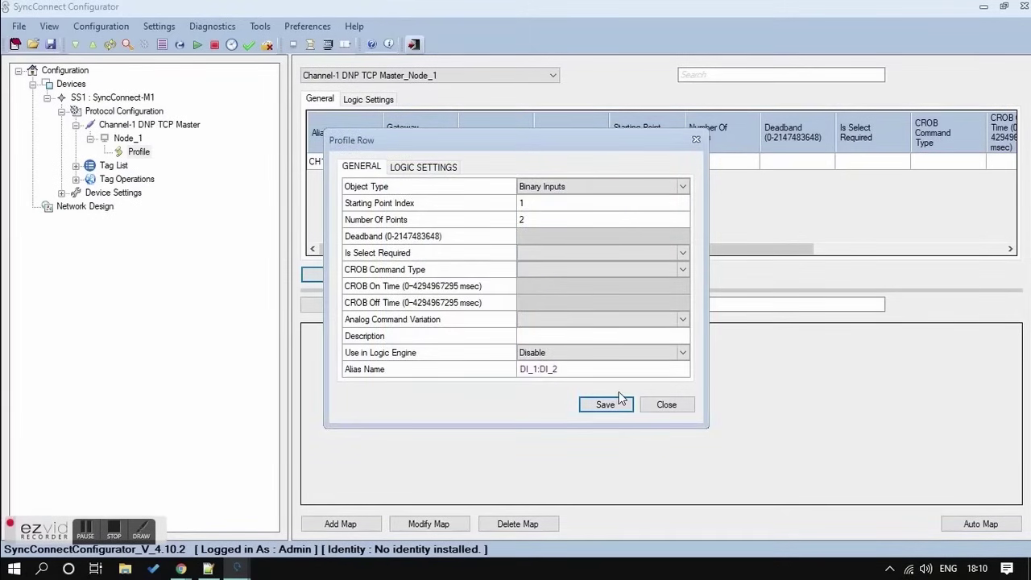
{"action": "left_click", "coordinate": [602, 407]}
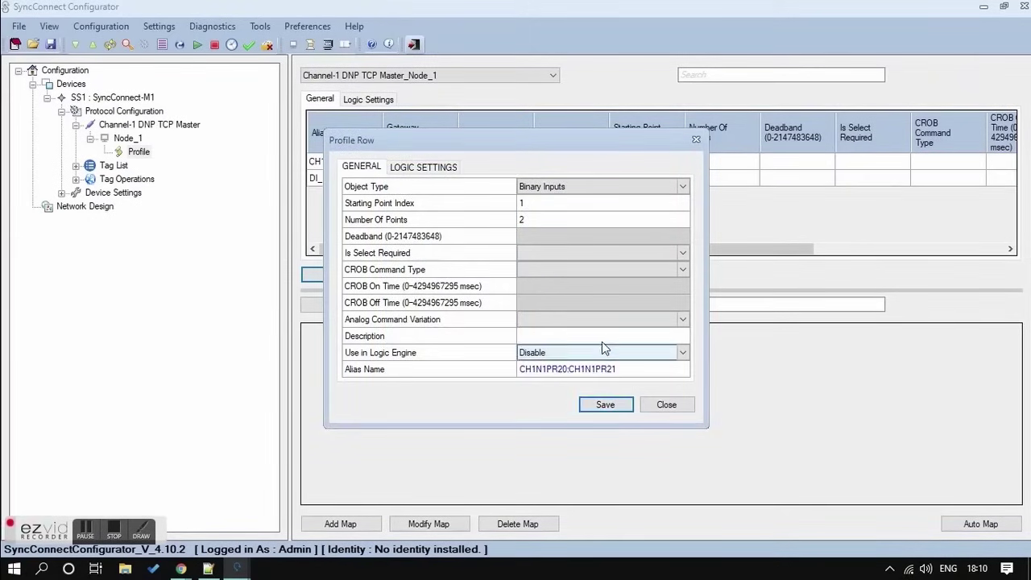
Set the next profile row to Analog Inputs with starting point index 100
{"action": "left_click", "coordinate": [674, 185]}
{"action": "left_click", "coordinate": [605, 210]}
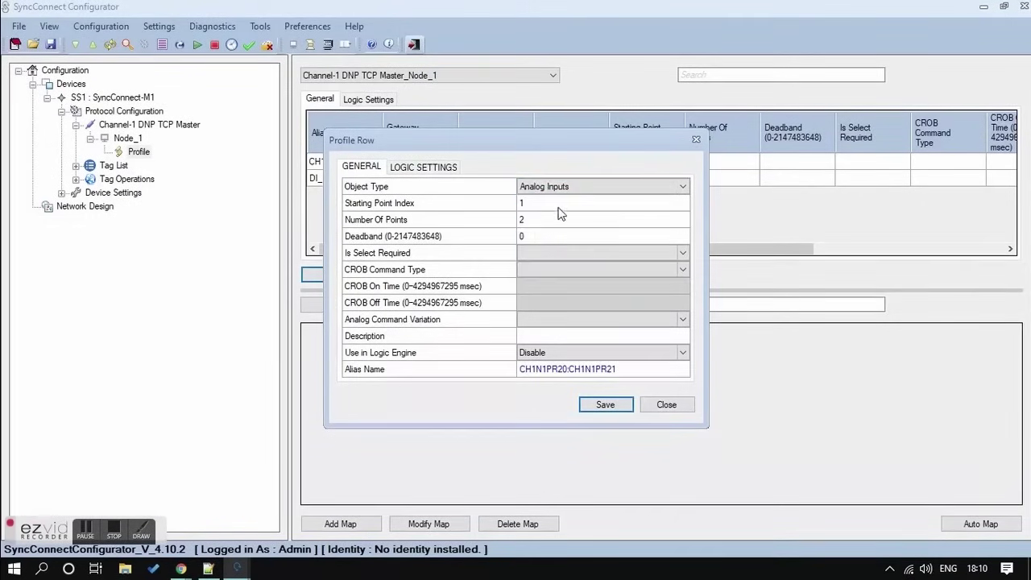
{"action": "left_click", "coordinate": [559, 203]}
{"action": "type", "text": "100"}
{"action": "key", "text": "Tab"}
Name the two analog input points TEMP_1 and TEMP_2, save the profile row and close the row editor
{"action": "left_click", "coordinate": [597, 379]}
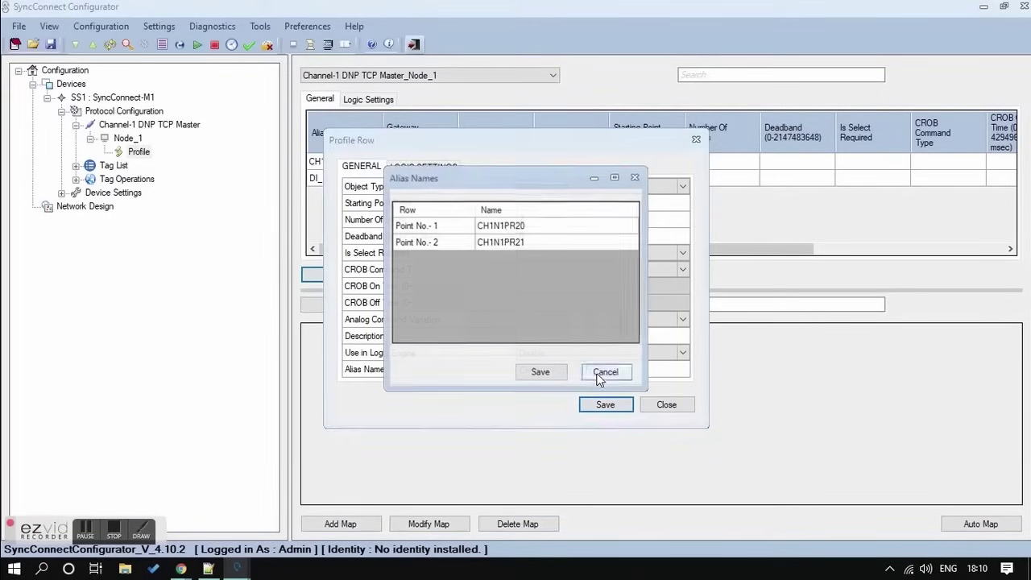
{"action": "left_click", "coordinate": [534, 227]}
{"action": "type", "text": "TEMP_1"}
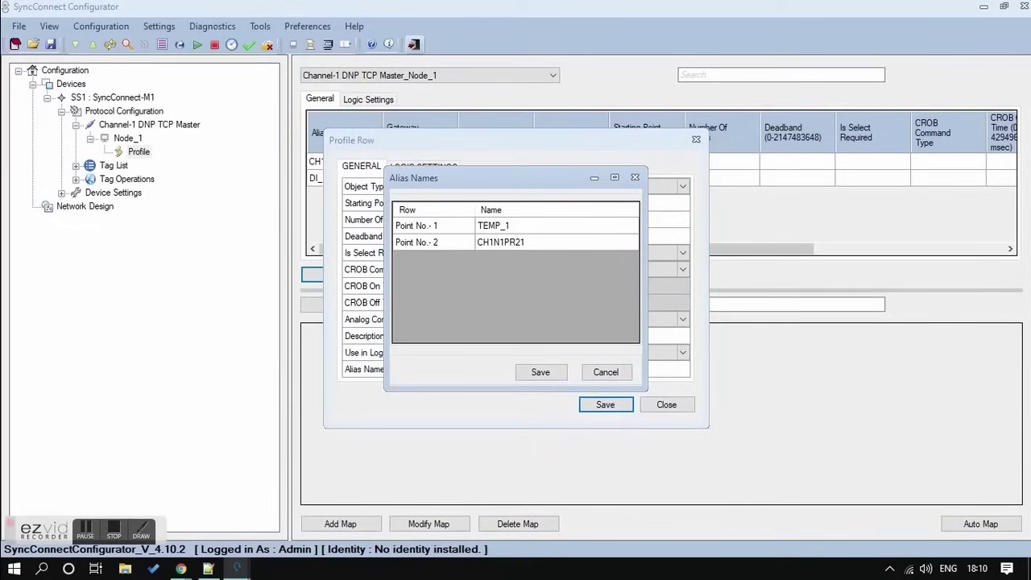
{"action": "key", "text": "ctrl+a"}
{"action": "key", "text": "ctrl+c"}
{"action": "left_click", "coordinate": [543, 239]}
{"action": "key", "text": "ctrl+v"}
{"action": "type", "text": "2"}
{"action": "left_click", "coordinate": [540, 372]}
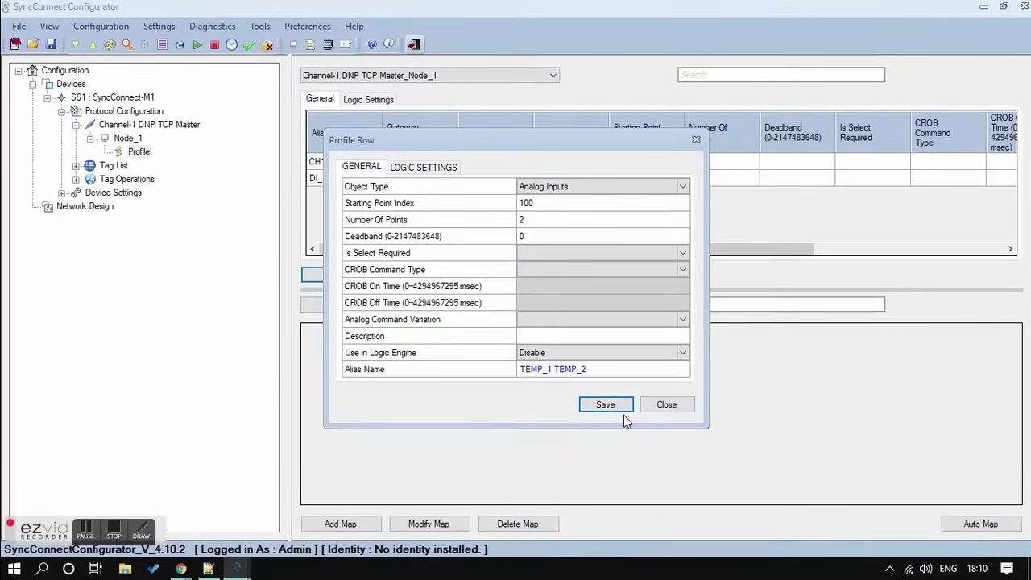
{"action": "left_click", "coordinate": [606, 405]}
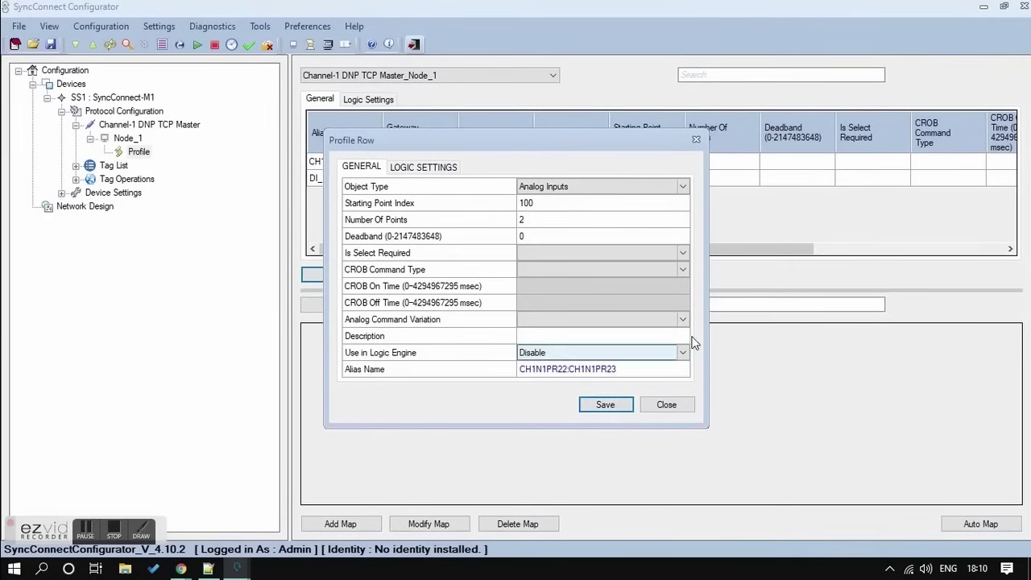
{"action": "left_click", "coordinate": [671, 406]}
{"action": "left_click", "coordinate": [408, 180]}
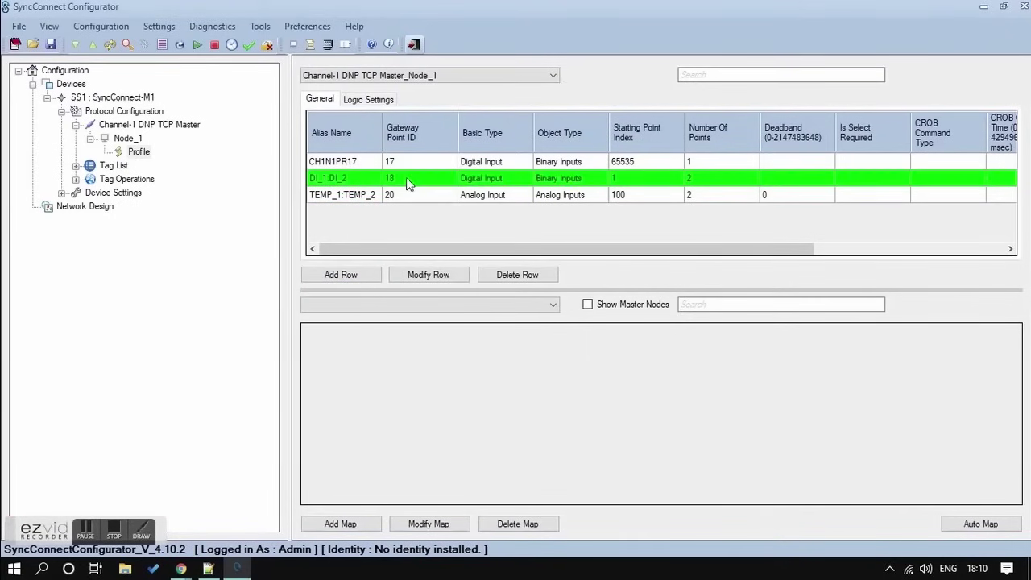
{"action": "left_click", "coordinate": [395, 198]}
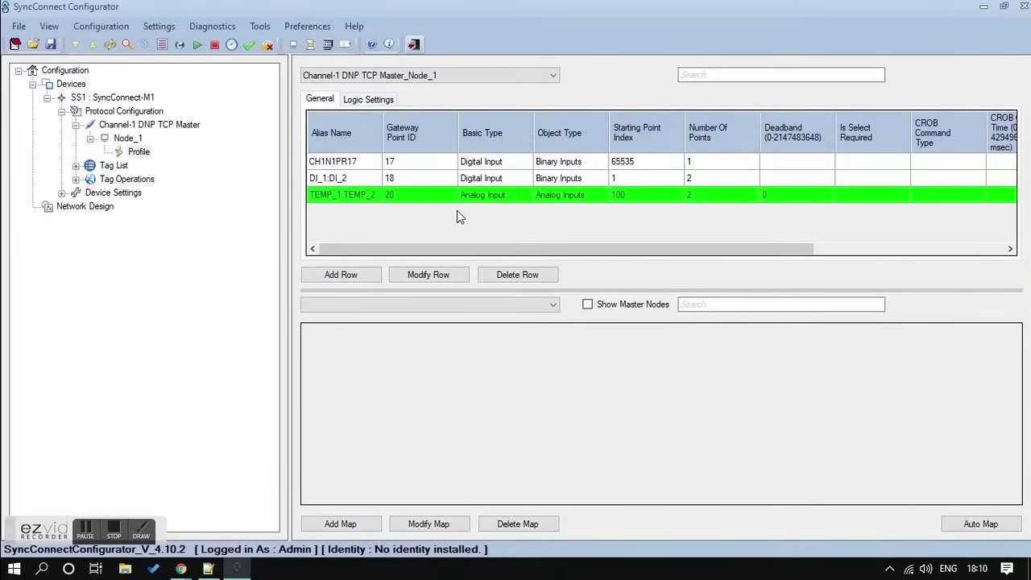
{"action": "left_click", "coordinate": [114, 534]}
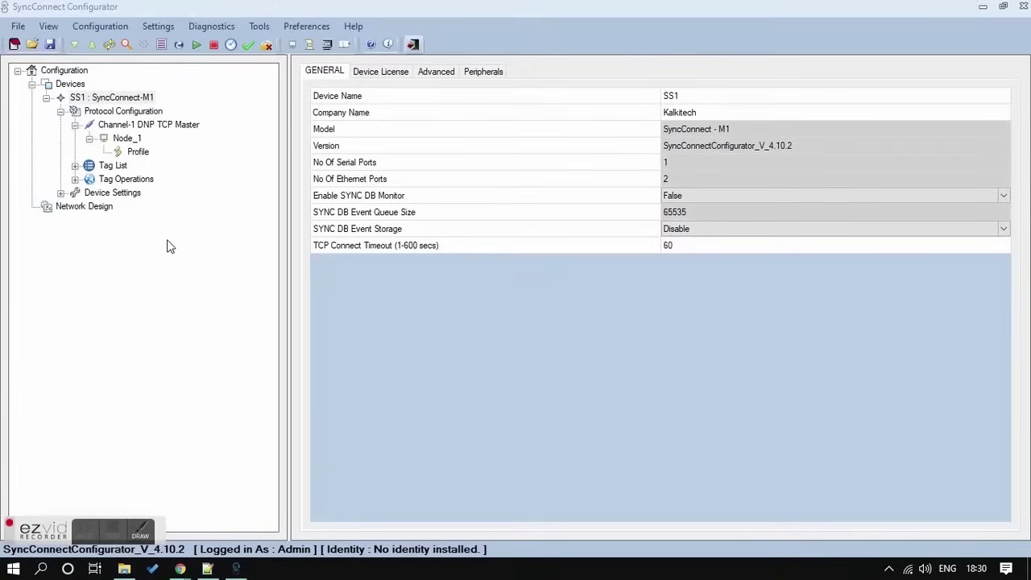
Set the IoT platform in the device's tag operations to AWS IoT Core
{"action": "left_click", "coordinate": [133, 181]}
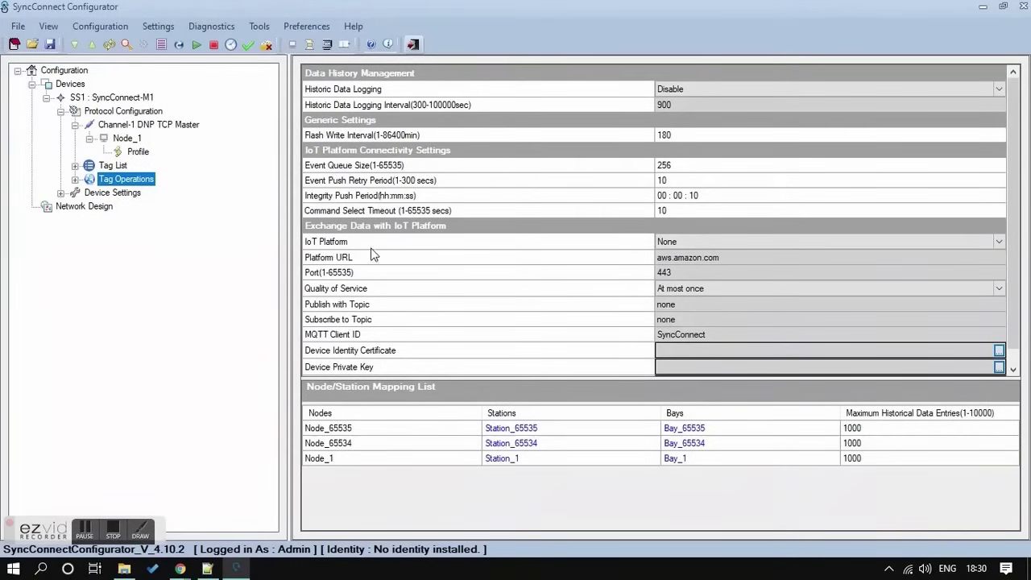
{"action": "left_click", "coordinate": [714, 242]}
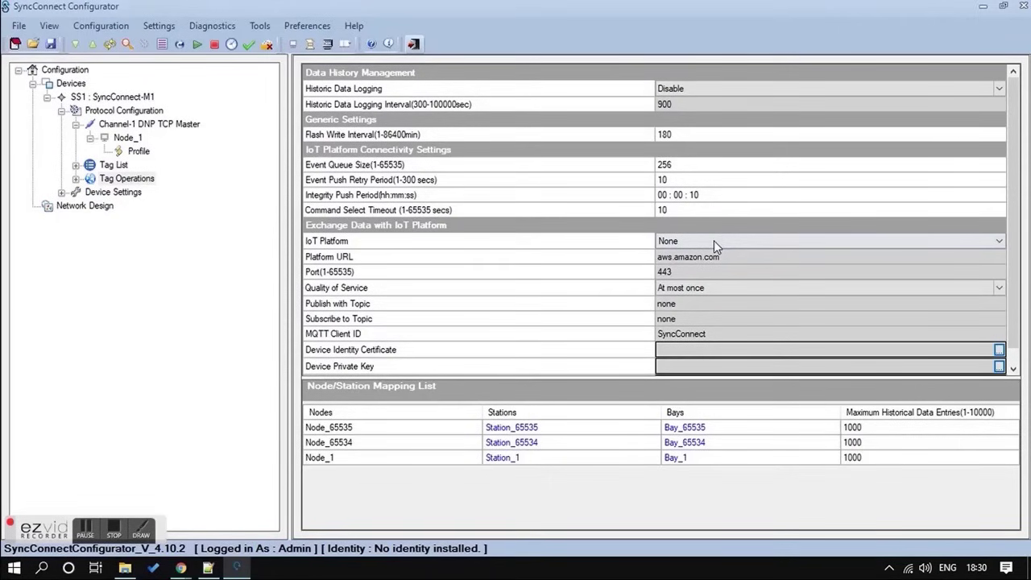
{"action": "left_click", "coordinate": [714, 240]}
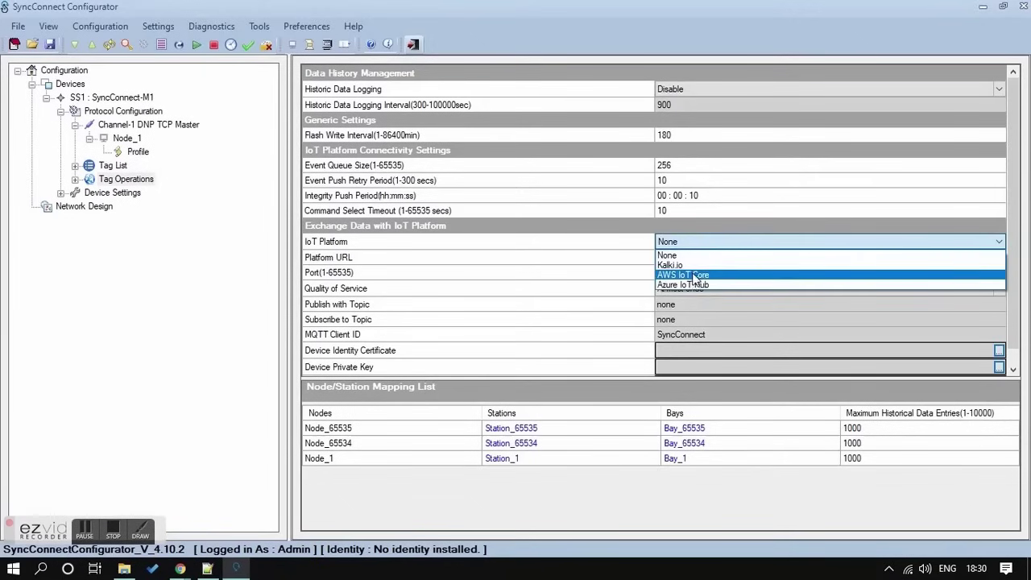
{"action": "left_click", "coordinate": [695, 275]}
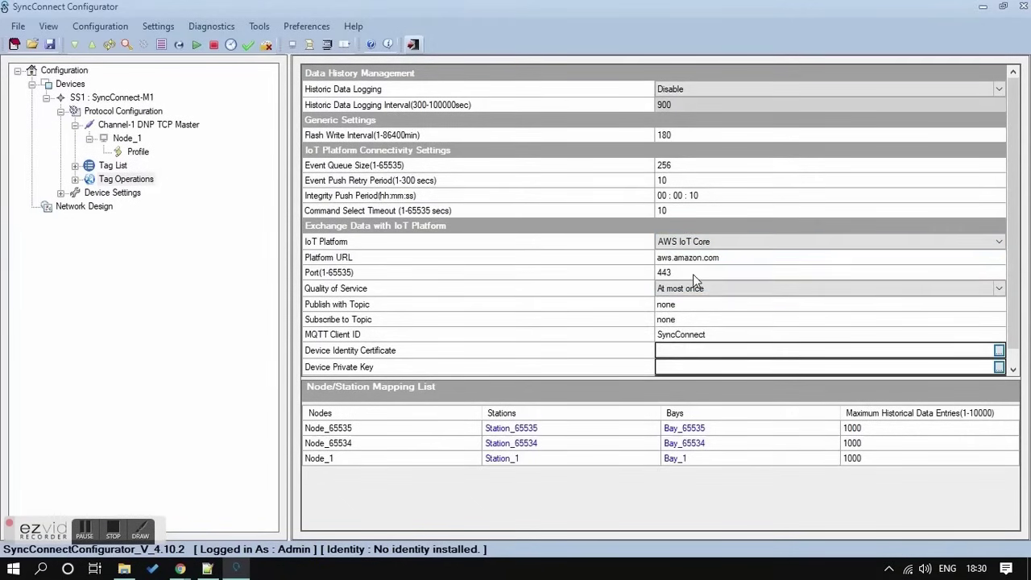
Replace the Platform URL with the ap-south-1 AWS IoT endpoint address copied from the open note in Notepad++
{"action": "left_click", "coordinate": [741, 258]}
{"action": "key", "text": "ctrl+v"}
{"action": "key", "text": "ctrl+a"}
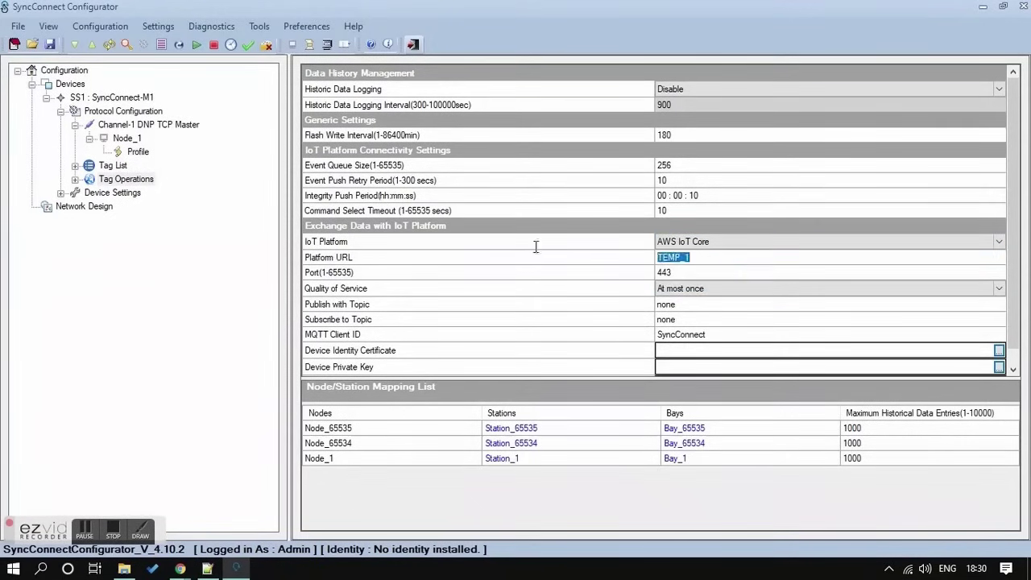
{"action": "key", "text": "BackSpace"}
{"action": "left_click", "coordinate": [207, 569]}
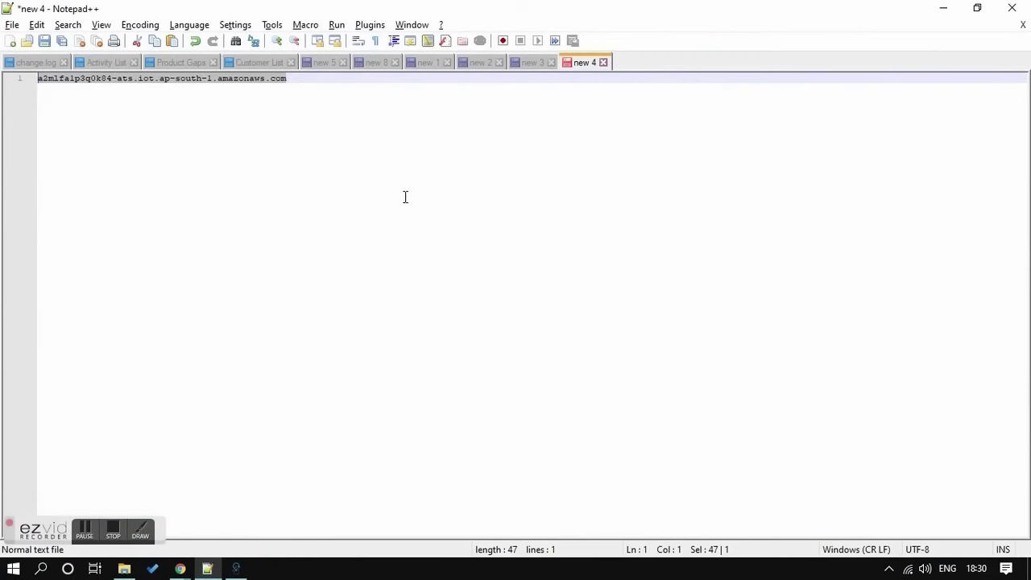
{"action": "left_click", "coordinate": [948, 10]}
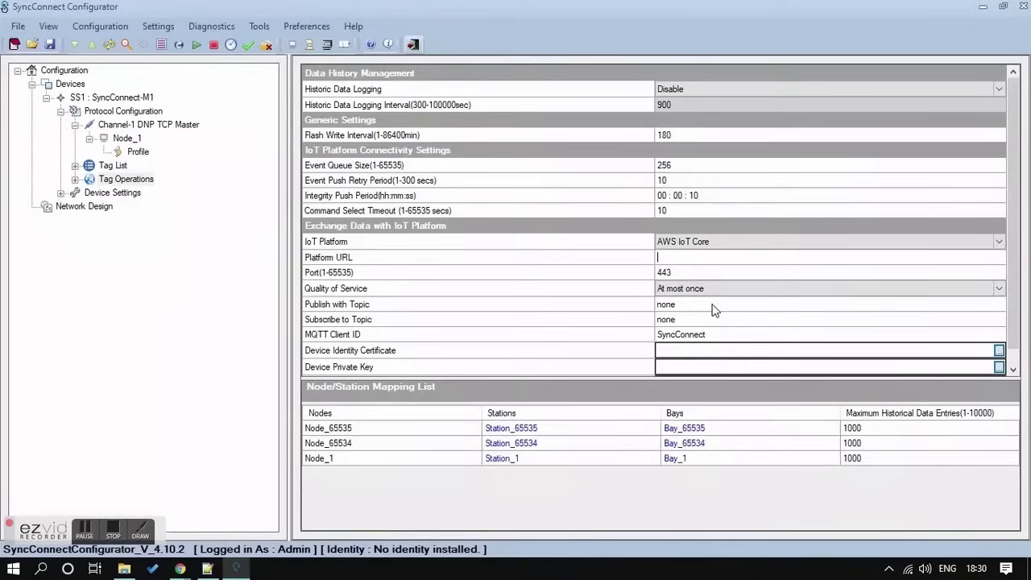
{"action": "key", "text": "ctrl+v"}
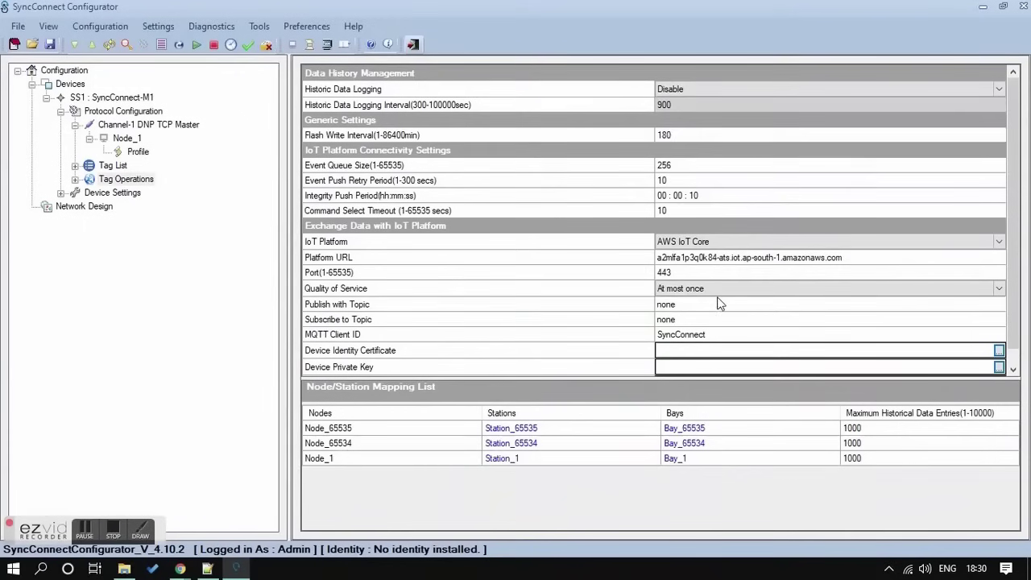
Set the topic used for publishing to the IoT platform to datatag
{"action": "left_click", "coordinate": [741, 275]}
{"action": "scroll", "coordinate": [1015, 345], "scroll_direction": "down", "scroll_amount": 1}
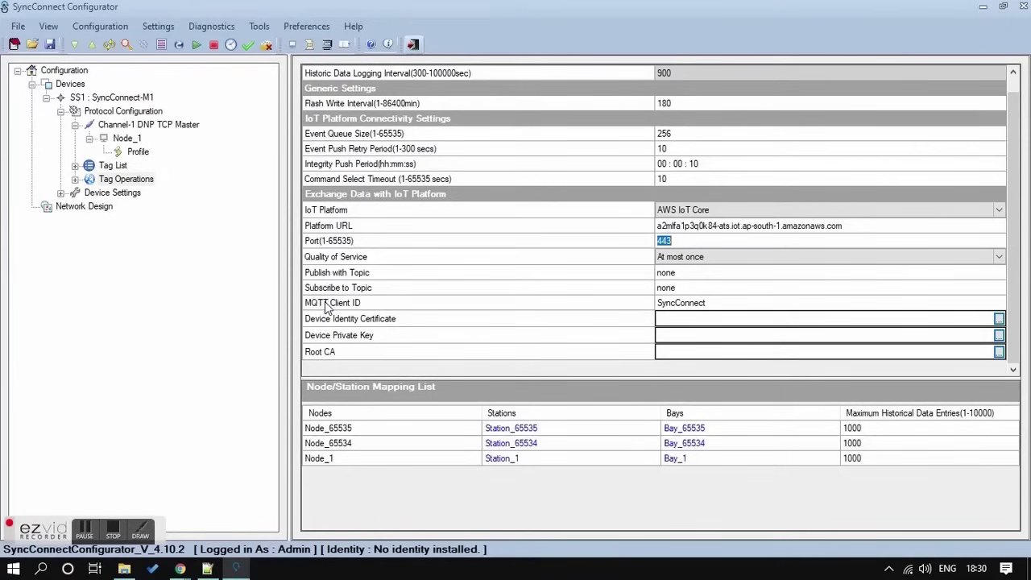
{"action": "left_click", "coordinate": [678, 273]}
{"action": "type", "text": "datatag"}
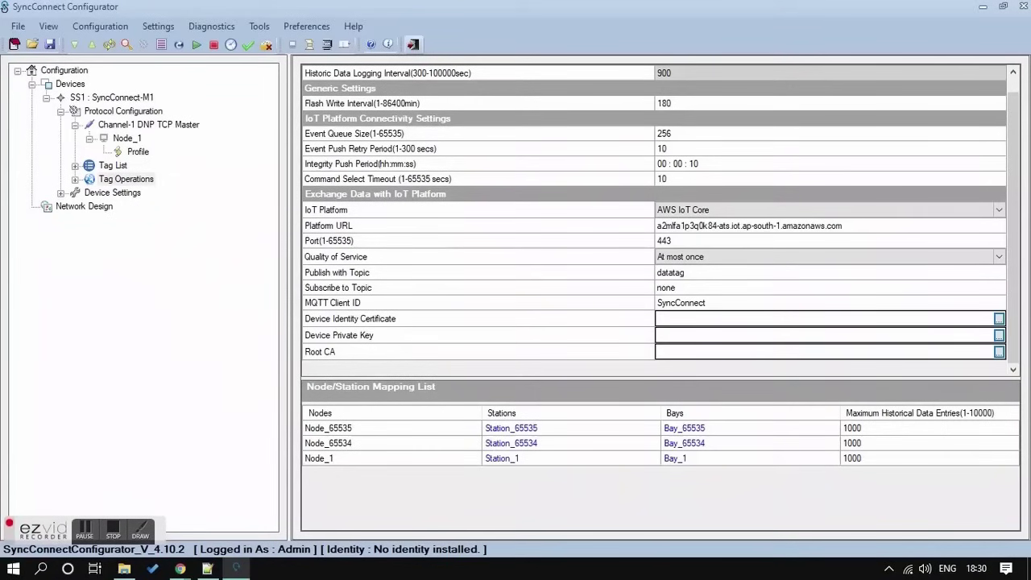
Set the subscribe topic to commandtag and the MQTT client ID to SyncConnectMQTT
{"action": "key", "text": "ctrl+a"}
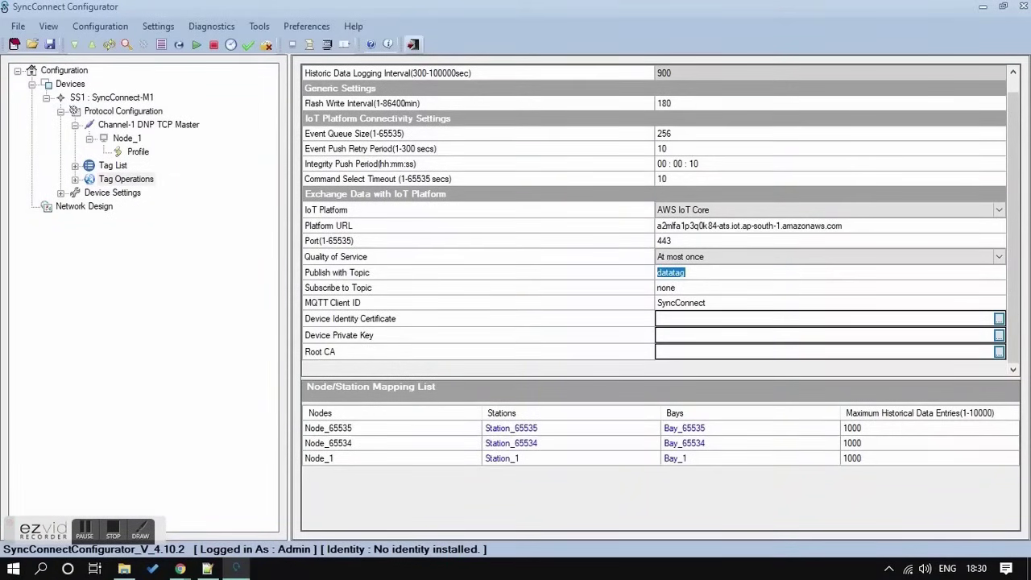
{"action": "left_click", "coordinate": [681, 287]}
{"action": "key", "text": "ctrl+a"}
{"action": "type", "text": "datatag"}
{"action": "left_click_drag", "start_coordinate": [675, 288], "coordinate": [655, 288]}
{"action": "type", "text": "command"}
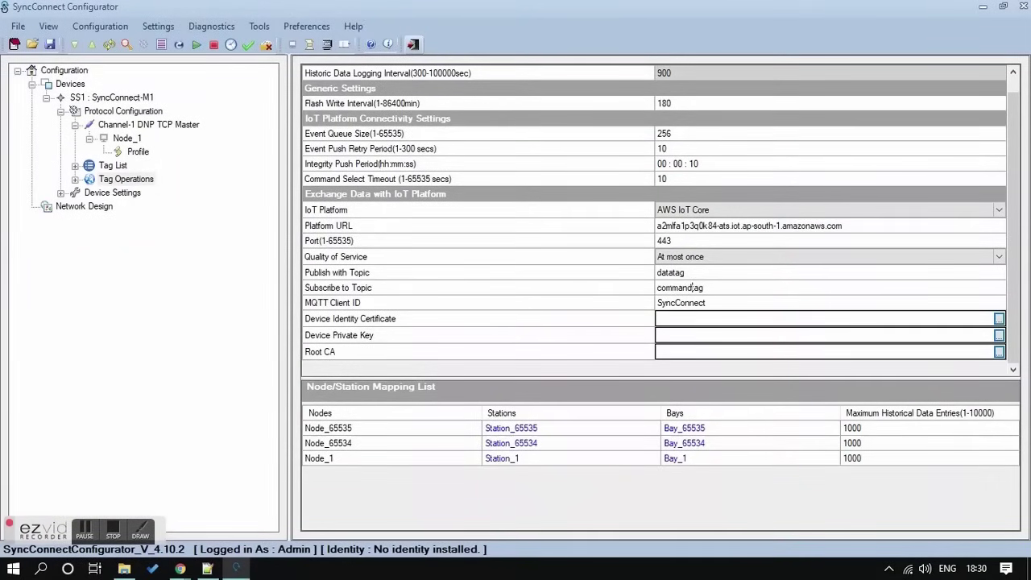
{"action": "key", "text": "Tab"}
{"action": "left_click", "coordinate": [730, 302]}
{"action": "type", "text": "MQTT"}
Load 3738bc4fae-certificate.pem as the device identity certificate and 3738bc4fae-private.pem as the device private key
{"action": "left_click", "coordinate": [998, 320]}
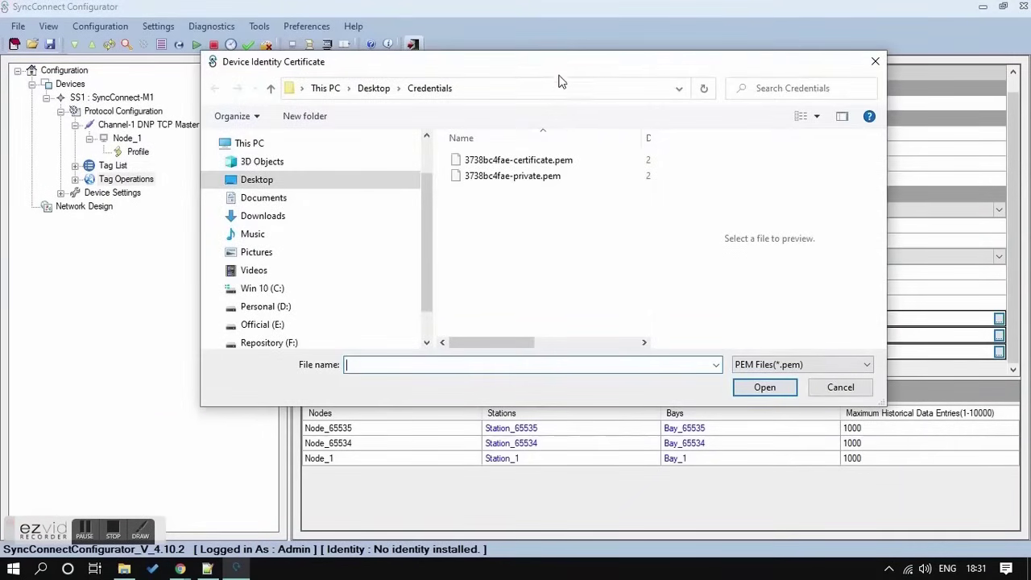
{"action": "left_click", "coordinate": [535, 160]}
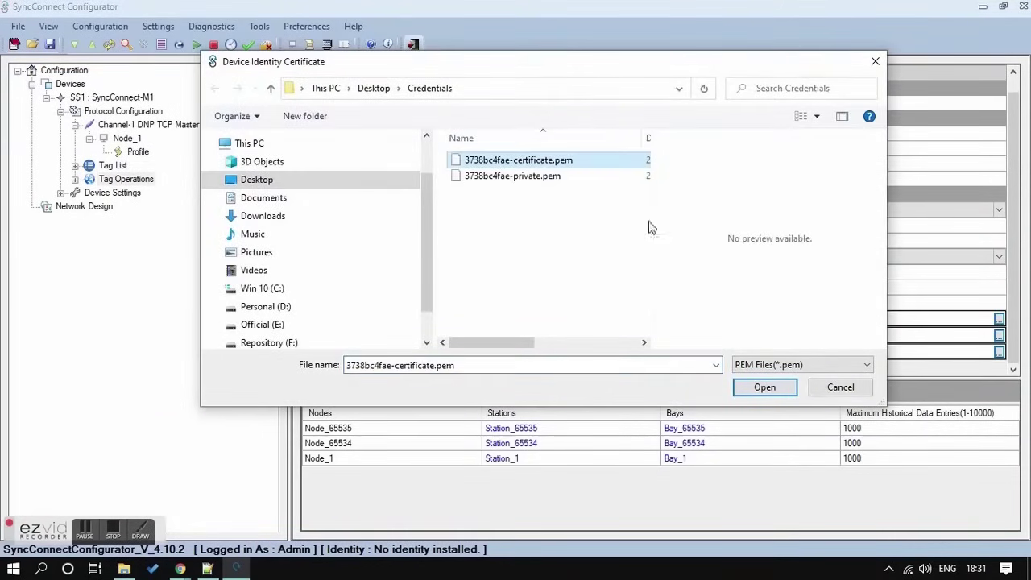
{"action": "left_click", "coordinate": [763, 387]}
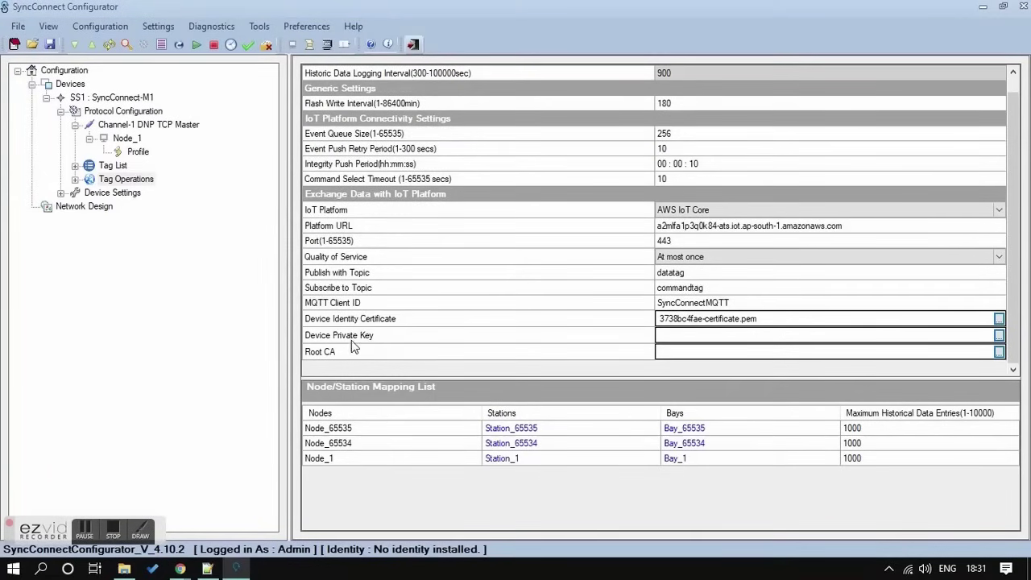
{"action": "left_click", "coordinate": [999, 336]}
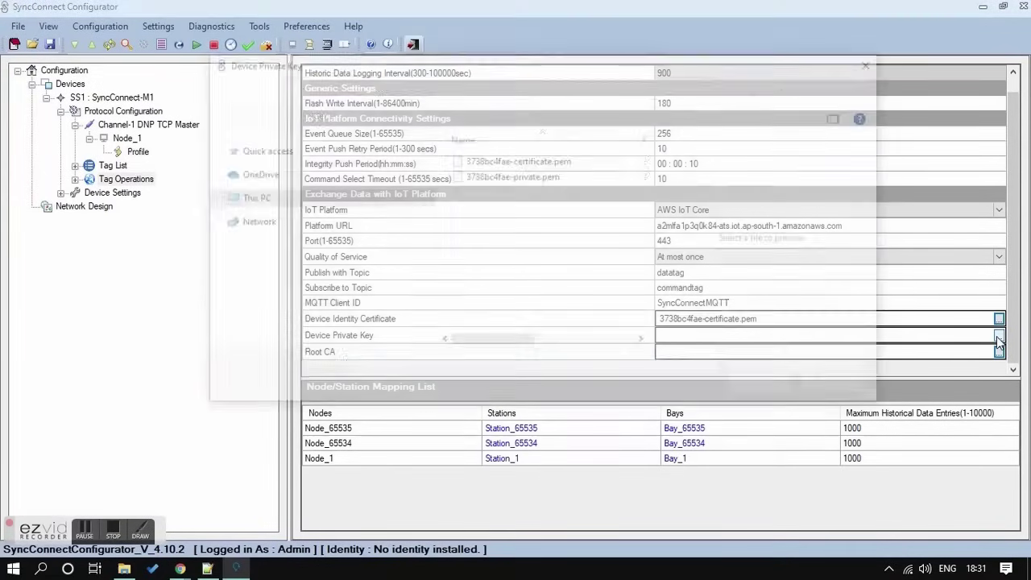
{"action": "left_click", "coordinate": [540, 179]}
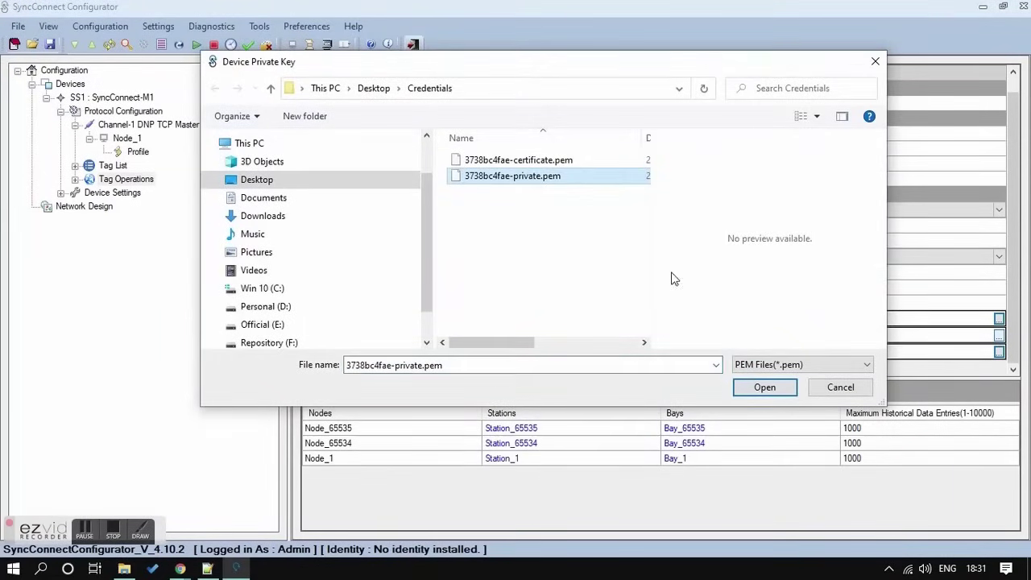
{"action": "left_click", "coordinate": [753, 386]}
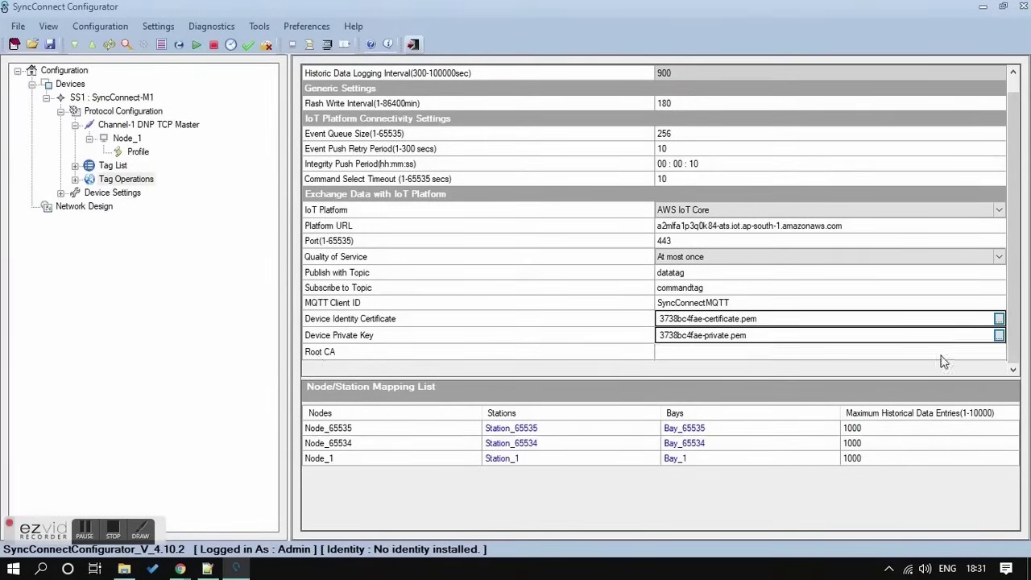
Load AmazonRootCA1.crt from the Credentials folder as the Root CA
{"action": "left_click", "coordinate": [999, 354]}
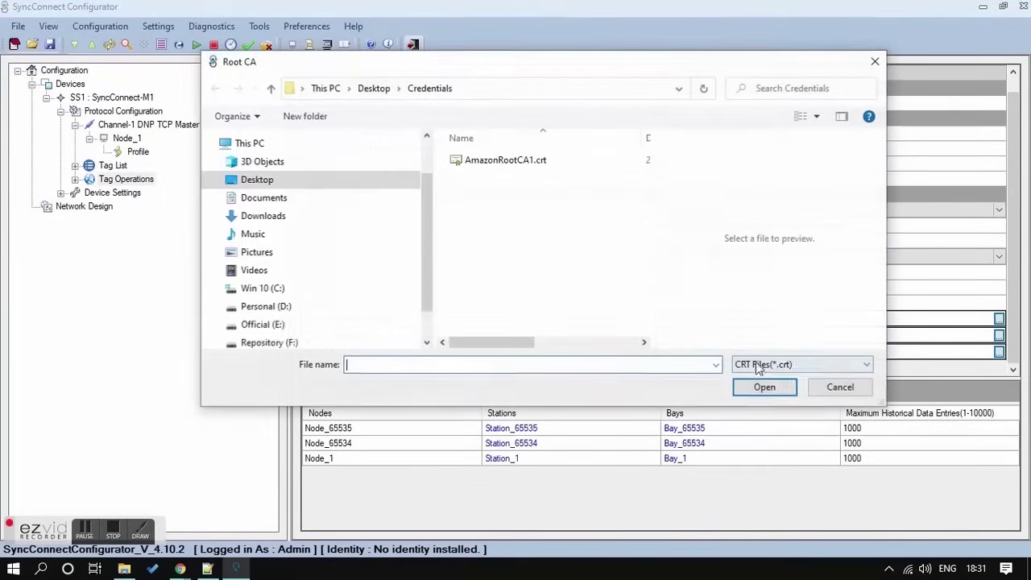
{"action": "left_click", "coordinate": [531, 161]}
{"action": "left_click", "coordinate": [773, 386]}
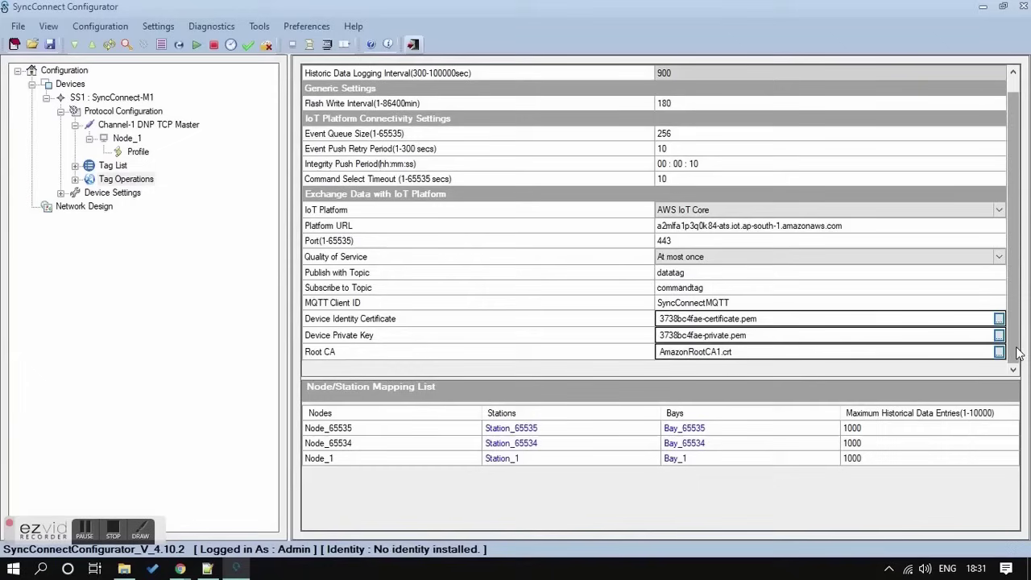
In the tag operations list, enable Push Events for DI_1 and DI_2 and Periodic Push for TEMP_1 and TEMP_2
{"action": "scroll", "coordinate": [1017, 353], "scroll_direction": "up", "scroll_amount": 2}
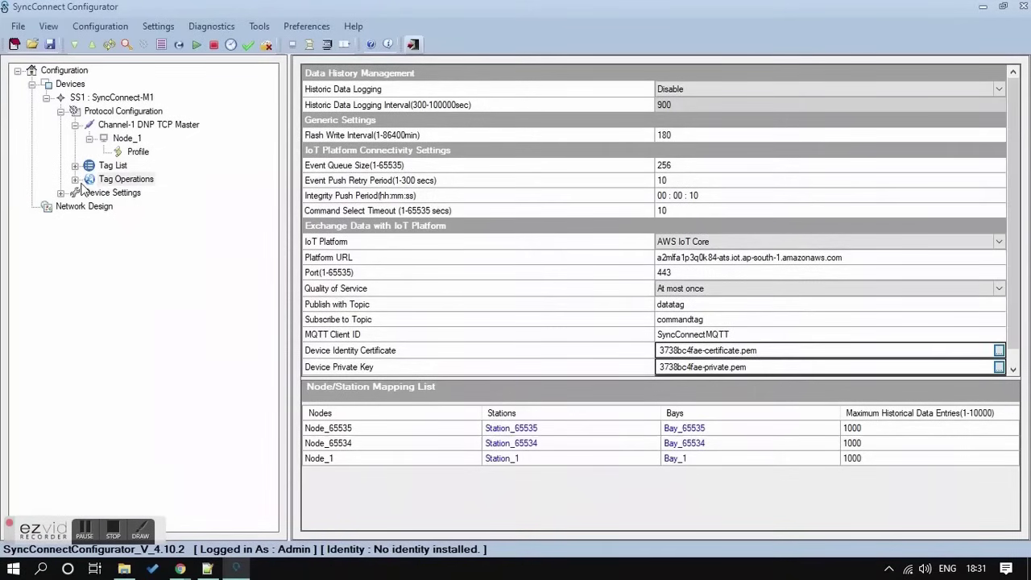
{"action": "double_click", "coordinate": [84, 182]}
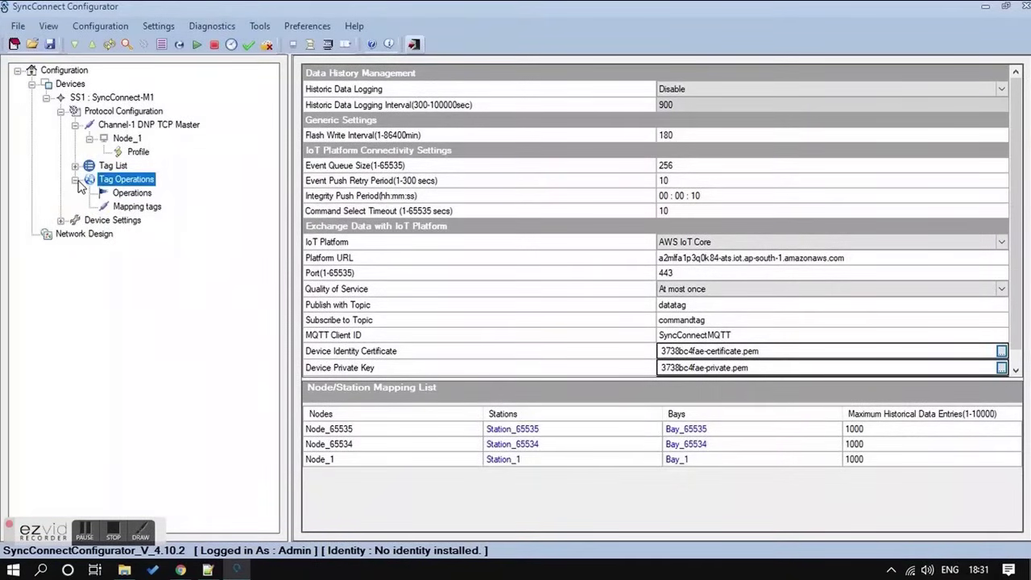
{"action": "left_click", "coordinate": [122, 196]}
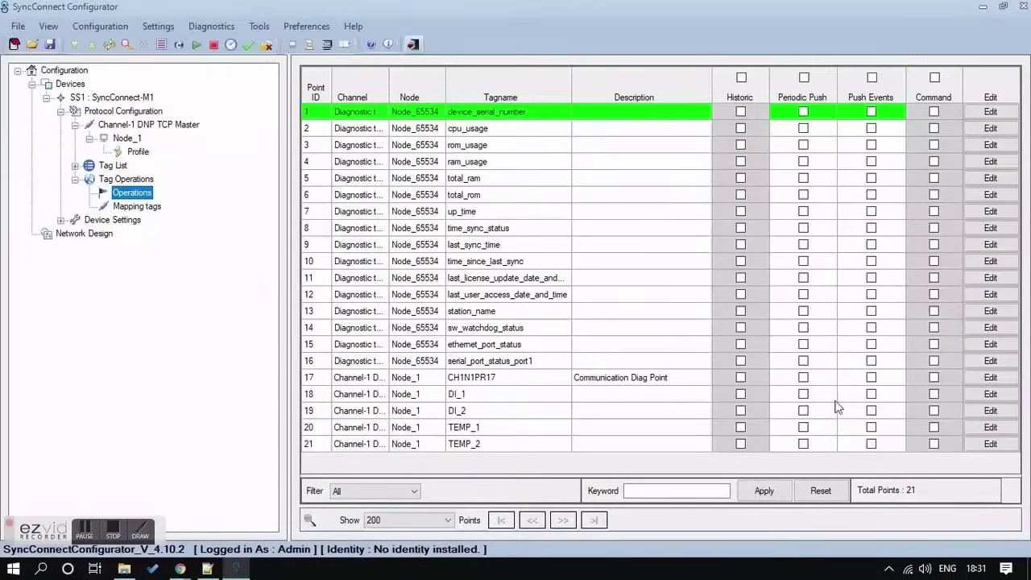
{"action": "left_click", "coordinate": [872, 397]}
{"action": "left_click", "coordinate": [871, 394]}
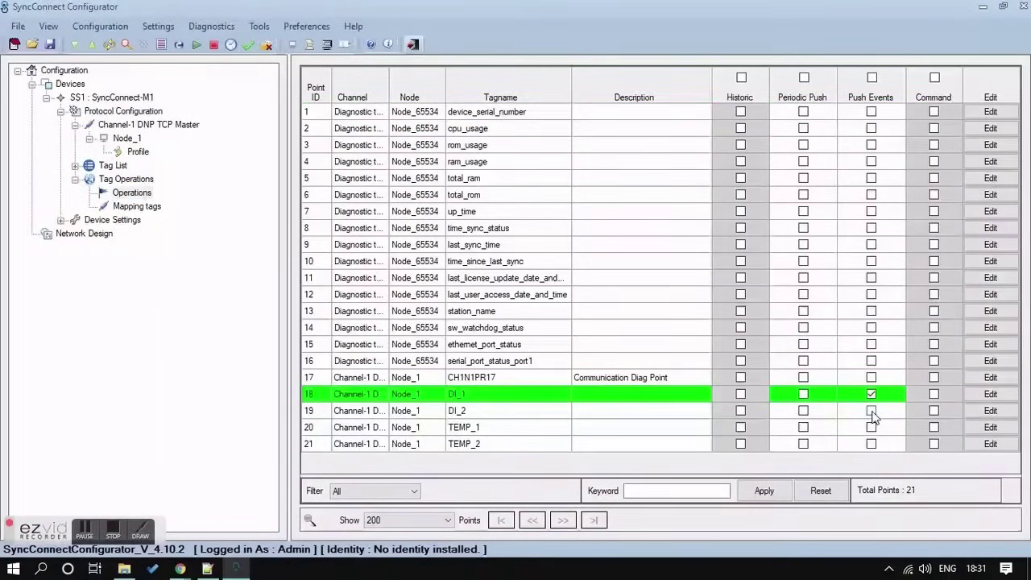
{"action": "left_click", "coordinate": [871, 411]}
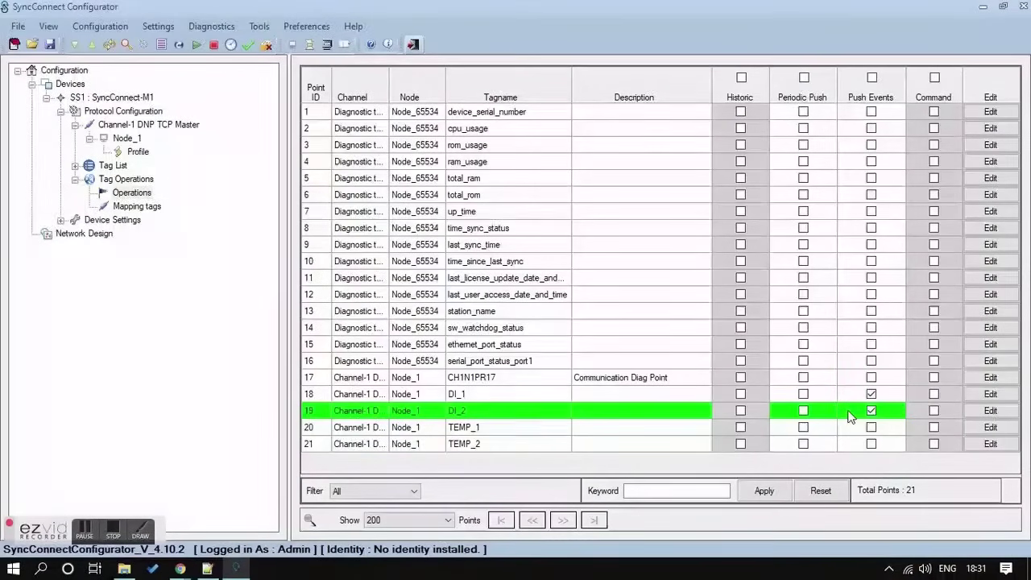
{"action": "left_click", "coordinate": [803, 444]}
{"action": "left_click", "coordinate": [804, 427]}
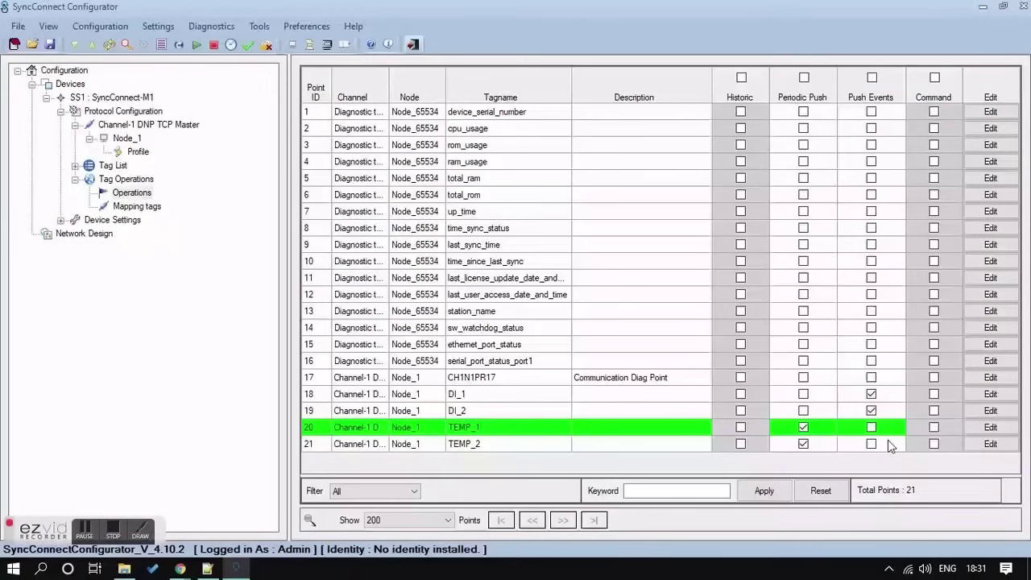
Save the project in the Credentials folder under the name Configuration
{"action": "left_click", "coordinate": [50, 45]}
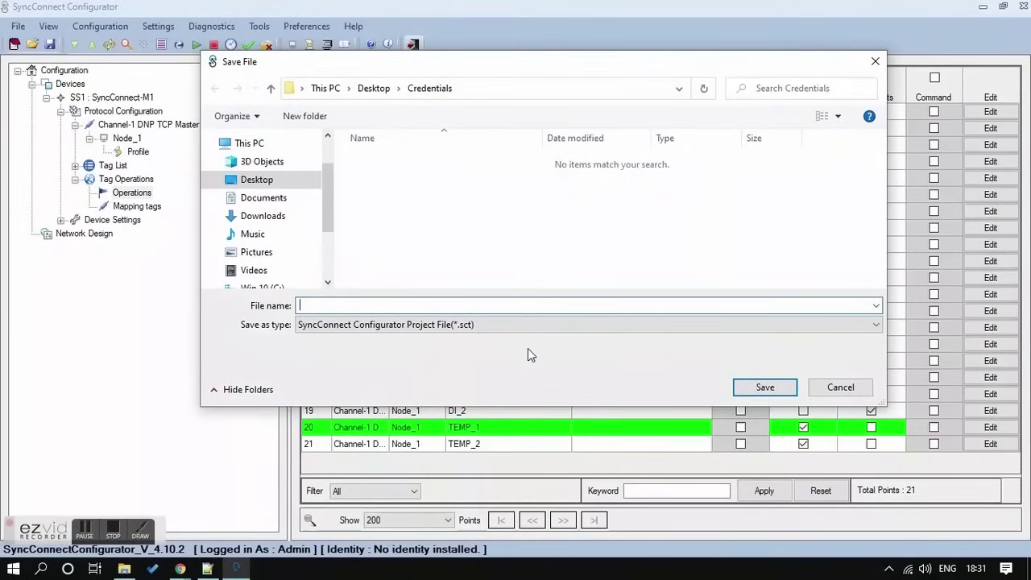
{"action": "type", "text": "Configuratio"}
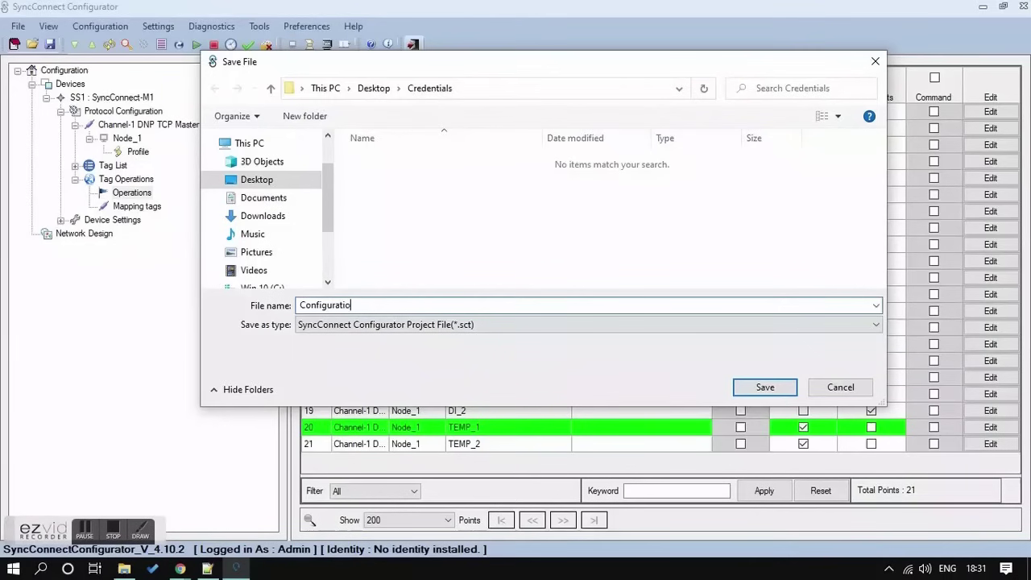
{"action": "type", "text": "n"}
{"action": "key", "text": "Return"}
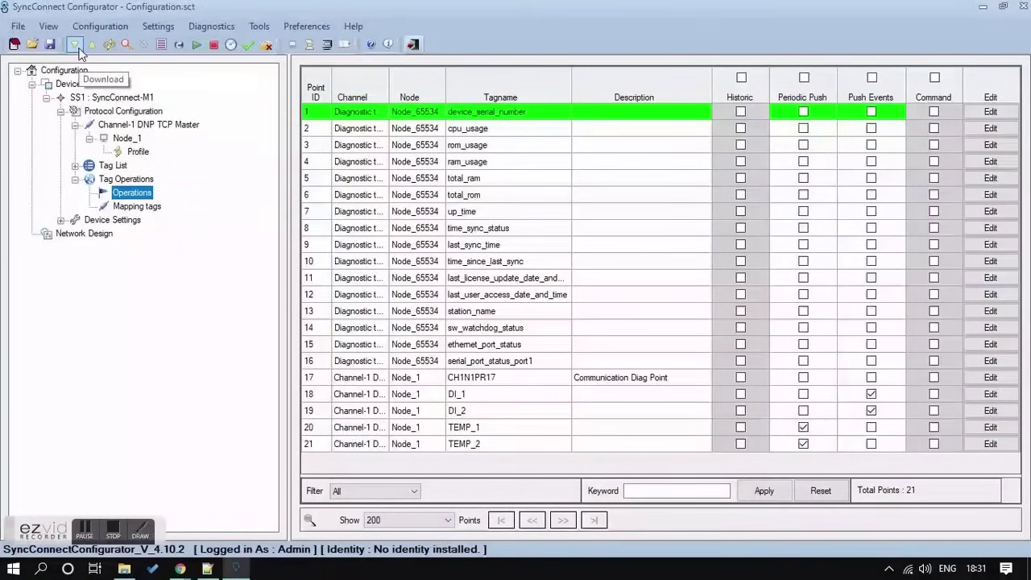
Download the configuration to device SS1 over its LAN IP address 192.168.100.121
{"action": "left_click", "coordinate": [78, 49]}
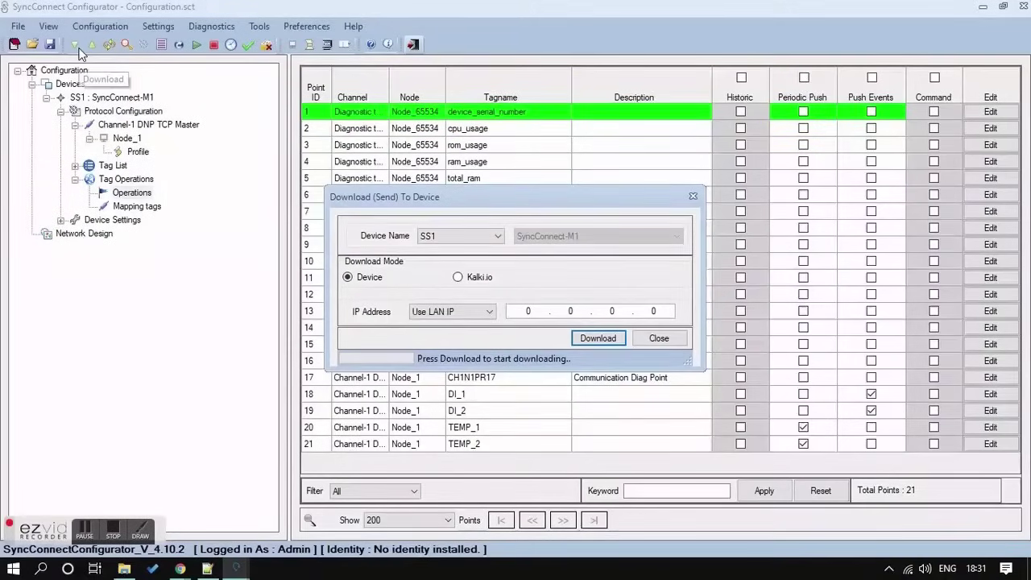
{"action": "left_click", "coordinate": [514, 313]}
{"action": "type", "text": "192."}
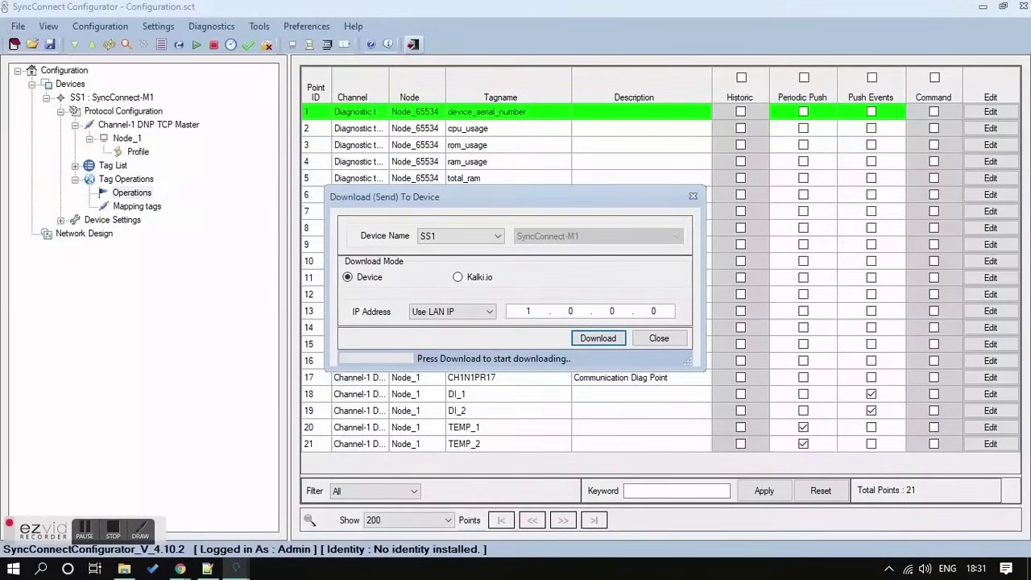
{"action": "type", "text": "168.100.121"}
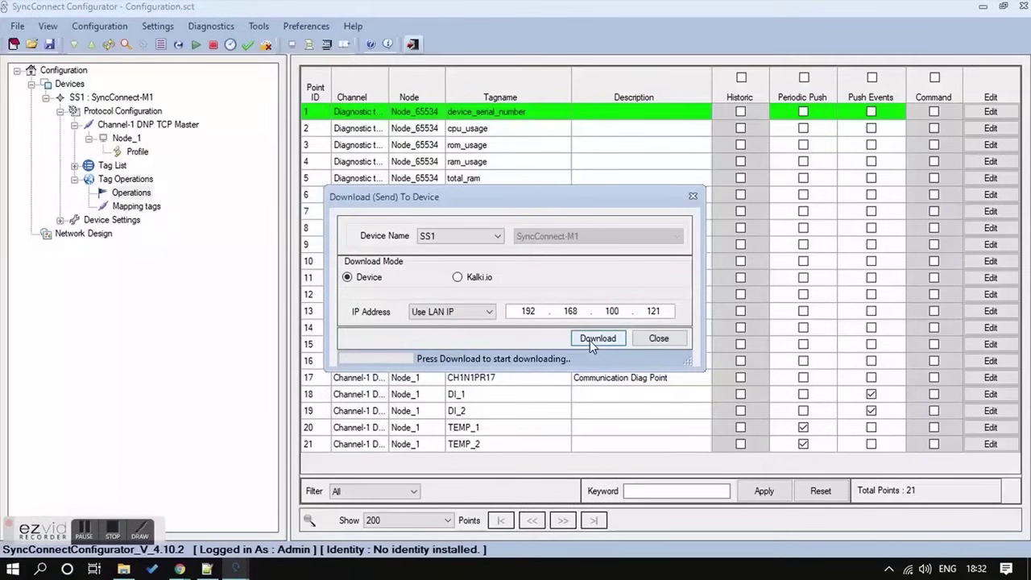
{"action": "left_click", "coordinate": [590, 340]}
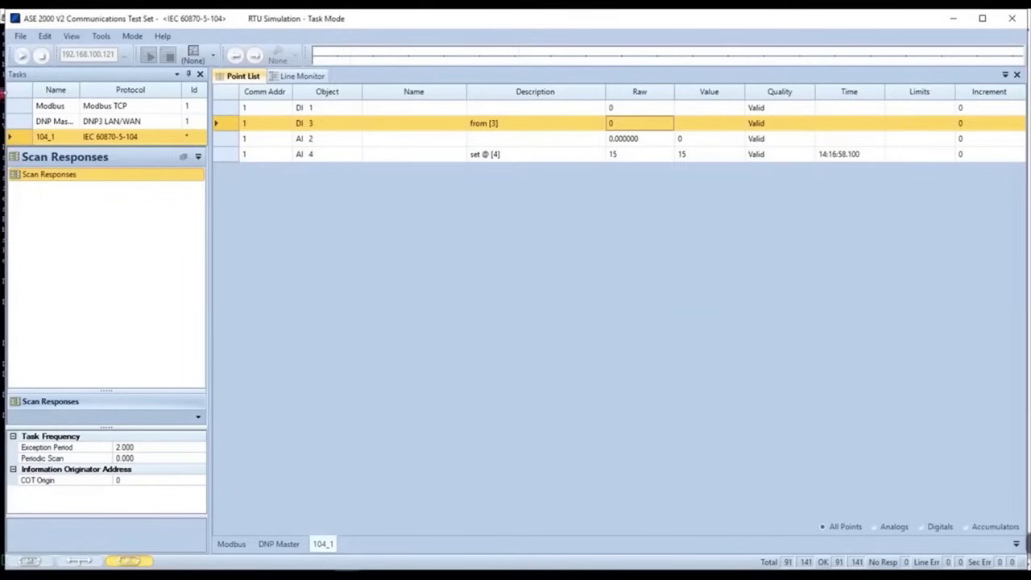
Start the IEC 60870-5-104 RTU simulation in ASE 2000 and set the raw values of DI 1 and DI 3 to 1
{"action": "left_click", "coordinate": [15, 58]}
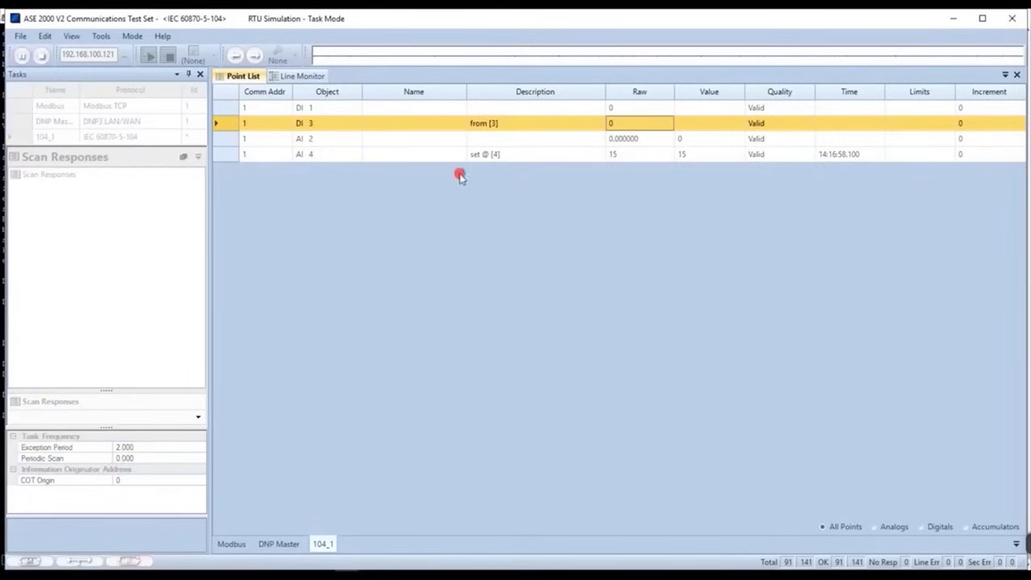
{"action": "left_click", "coordinate": [642, 109]}
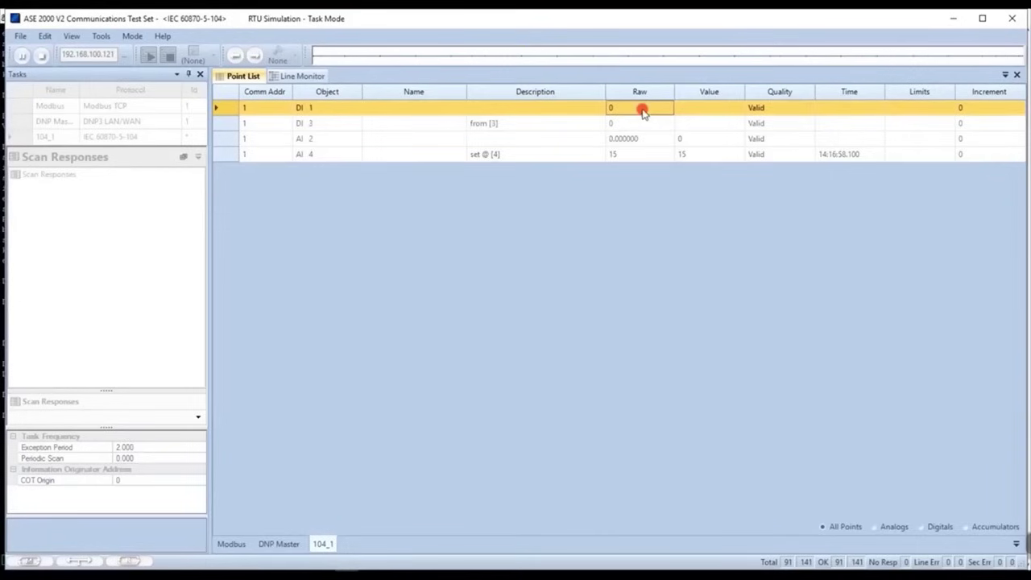
{"action": "type", "text": "1"}
{"action": "key", "text": "Return"}
{"action": "type", "text": "1"}
{"action": "key", "text": "Return"}
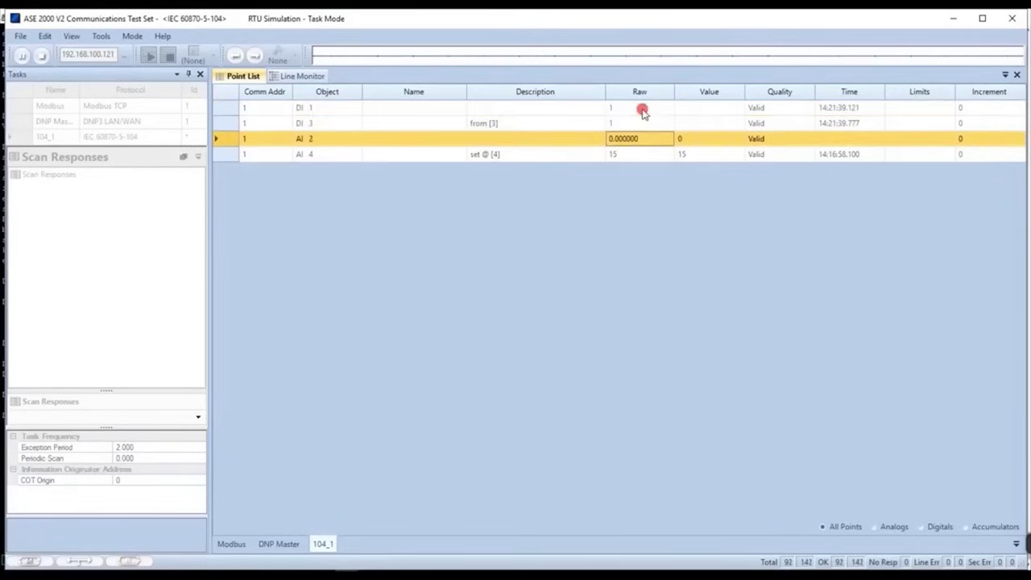
Set the raw value of analog point AI 2 to 12.25 and that of AI 4 to 0
{"action": "type", "text": "12.356"}
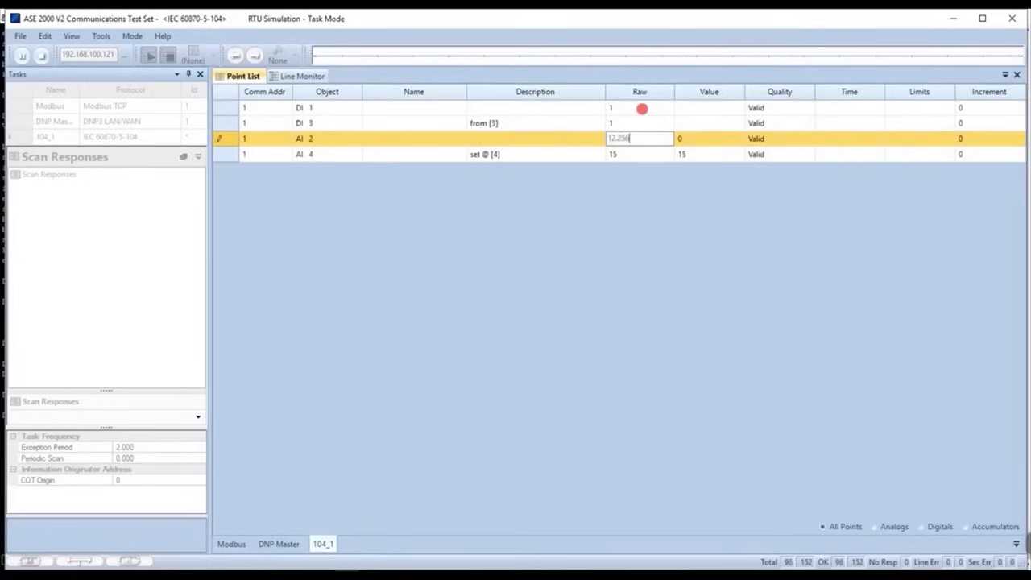
{"action": "key", "text": "Return"}
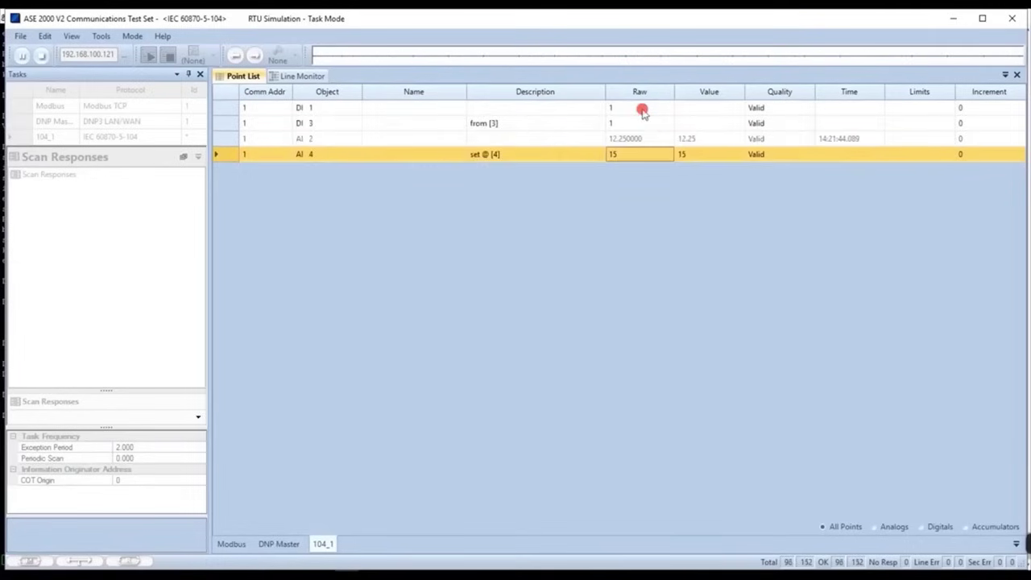
{"action": "type", "text": "0"}
{"action": "key", "text": "Return"}
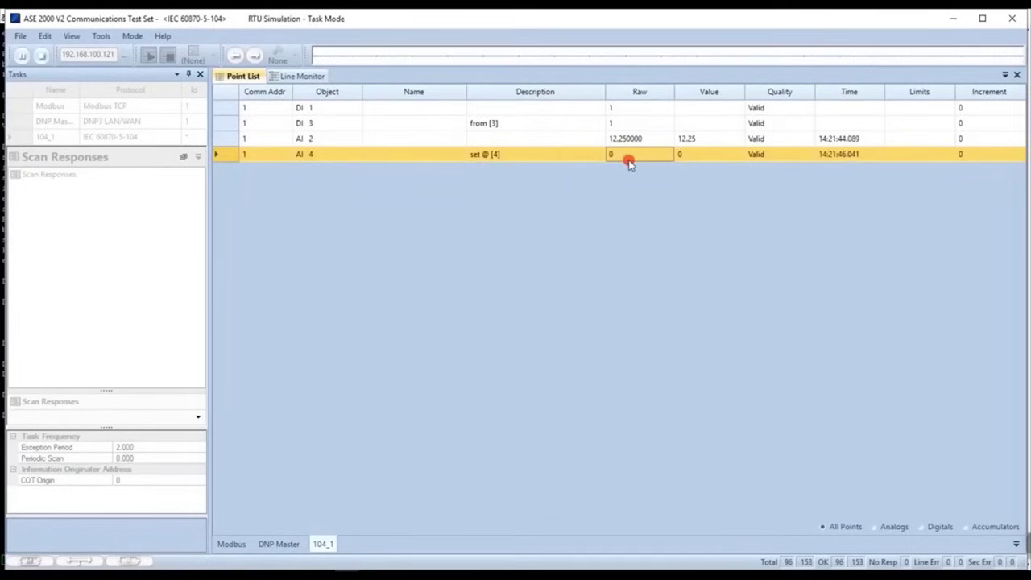
Examine the IEC 60870-5-104 message traffic in the line monitor for the changed analog point values
{"action": "left_click", "coordinate": [300, 76]}
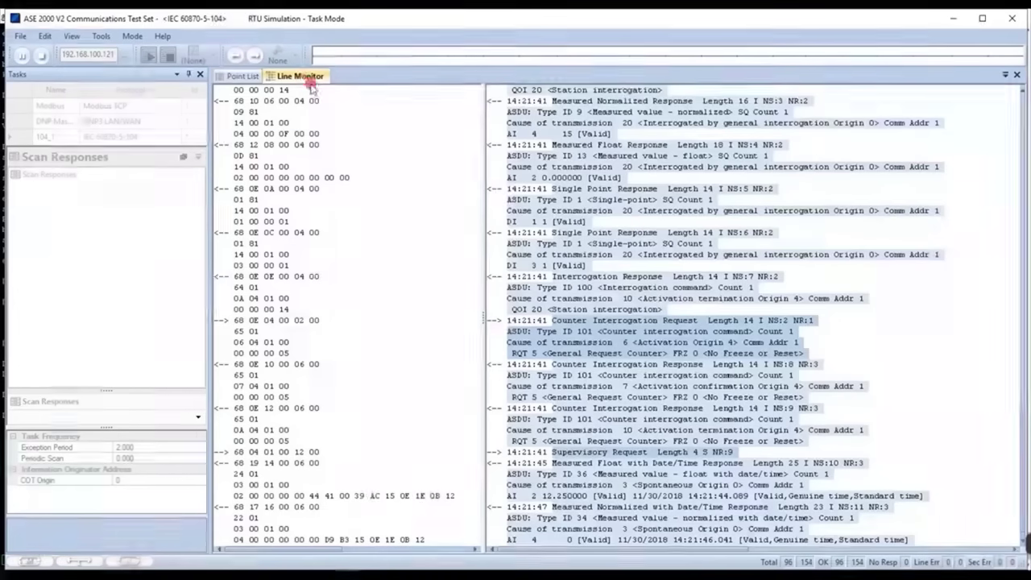
{"action": "scroll", "coordinate": [648, 256], "scroll_direction": "up", "scroll_amount": 10}
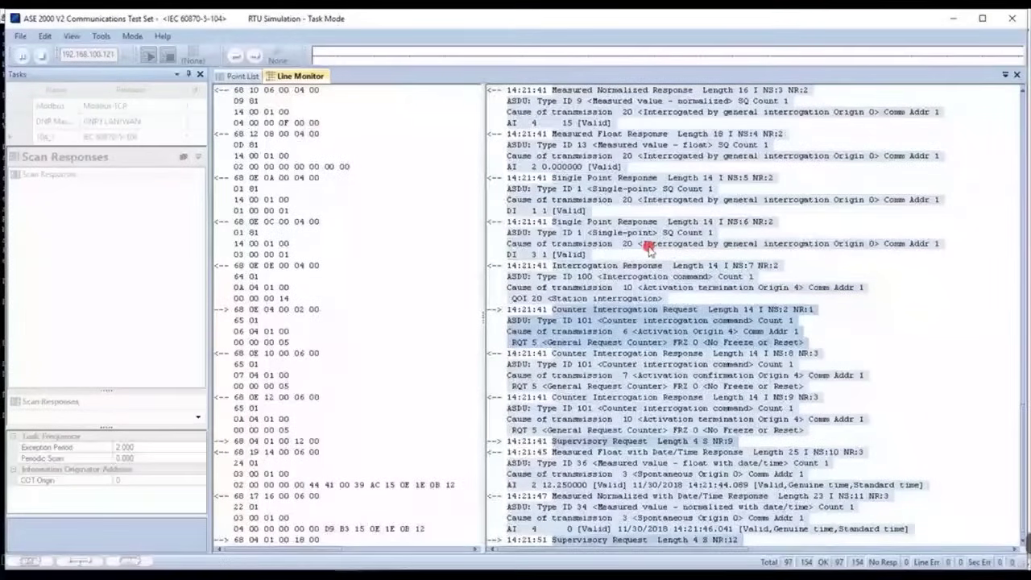
{"action": "scroll", "coordinate": [649, 250], "scroll_direction": "up", "scroll_amount": 10}
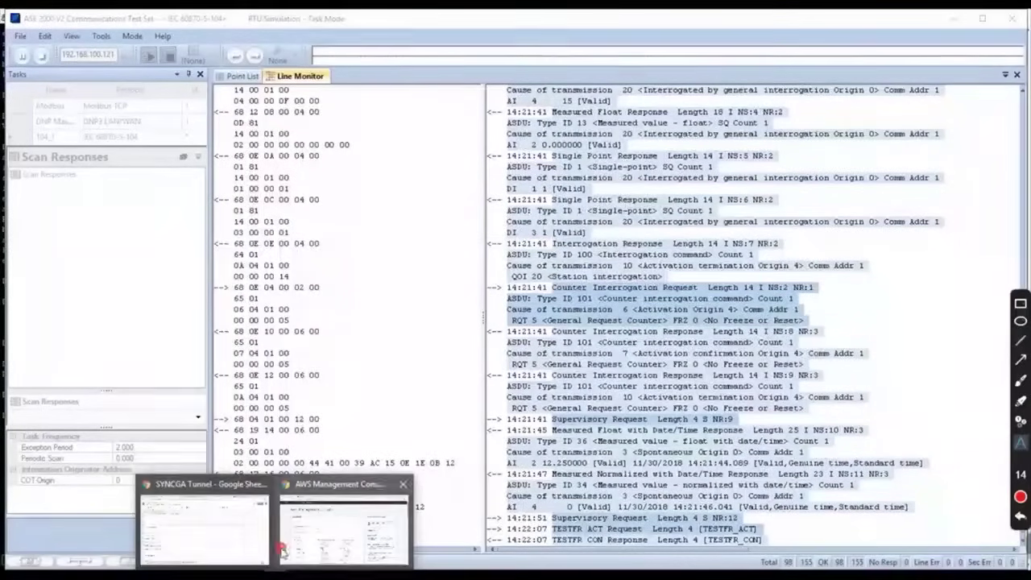
Switch to the AWS Management Console in the browser, find the IoT Core service and open its MQTT test client
{"action": "left_click", "coordinate": [324, 534]}
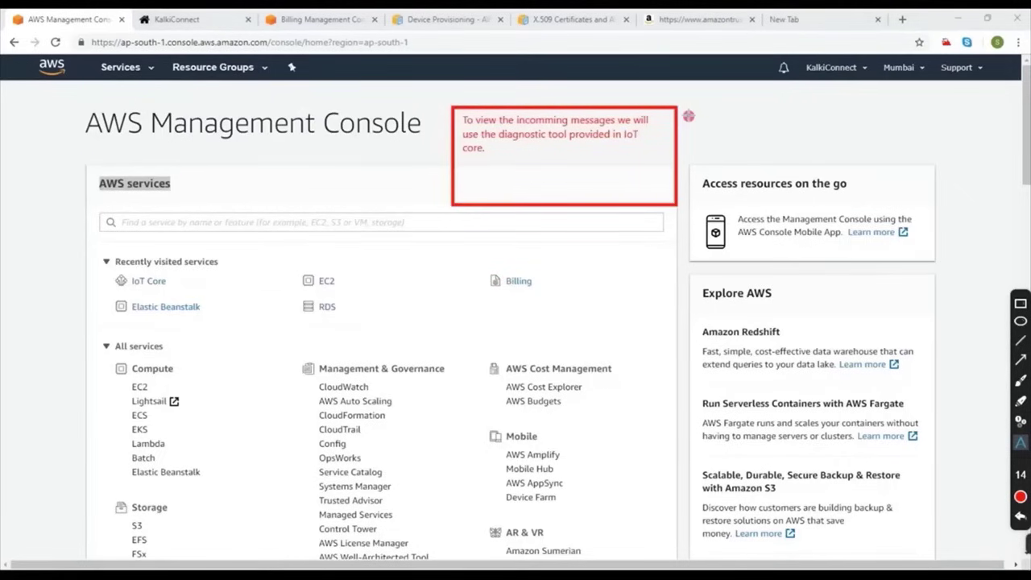
{"action": "left_click", "coordinate": [488, 221]}
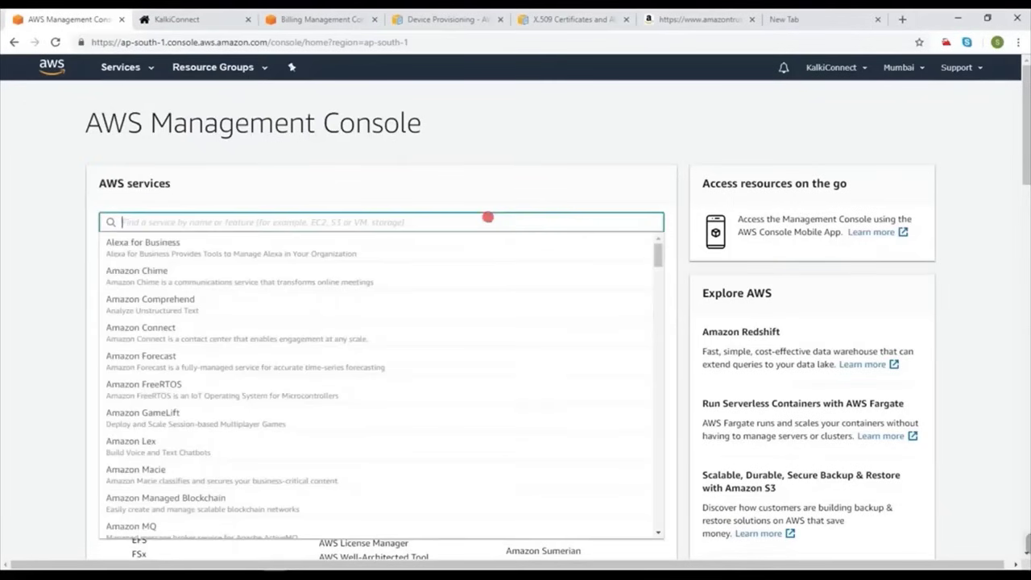
{"action": "type", "text": "IoT Core"}
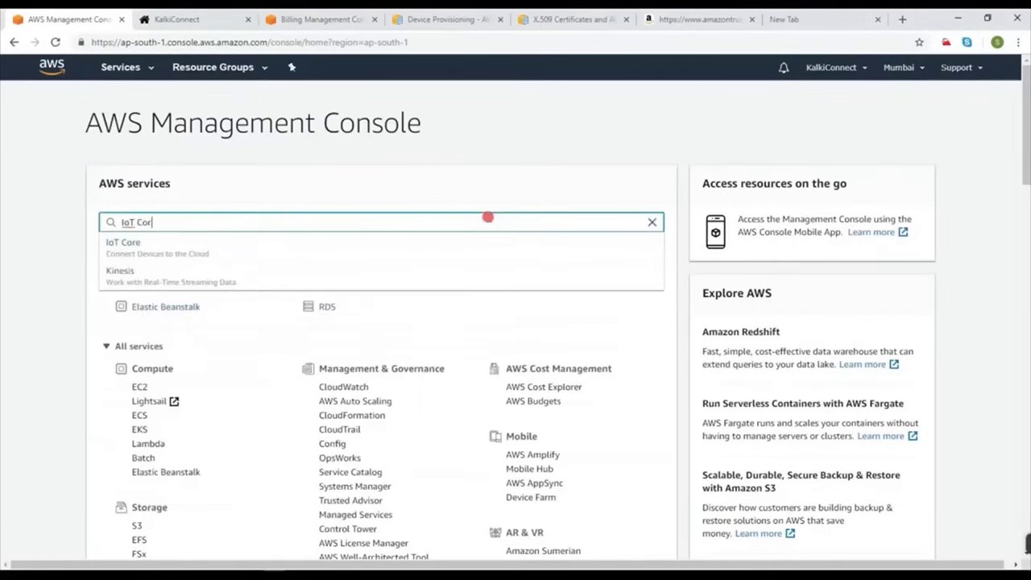
{"action": "left_click", "coordinate": [466, 255]}
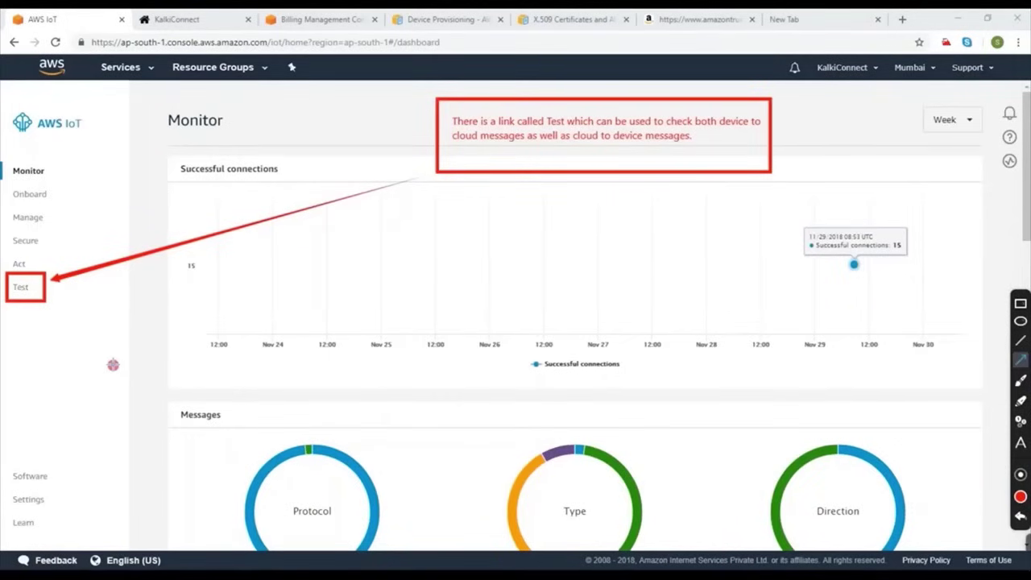
{"action": "left_click", "coordinate": [25, 289]}
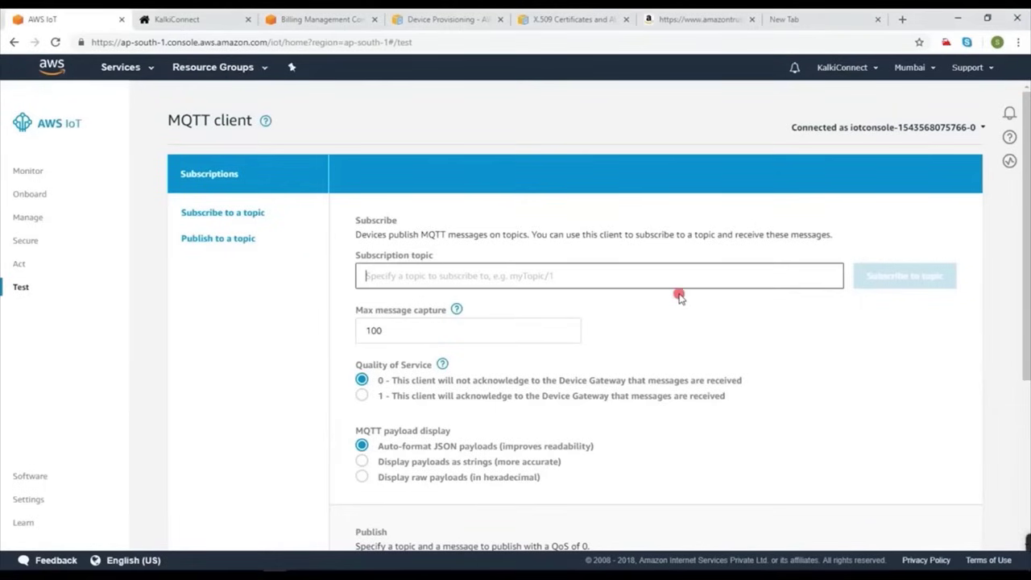
Subscribe the MQTT client to the topic sdkTest/sub
{"action": "type", "text": "sub"}
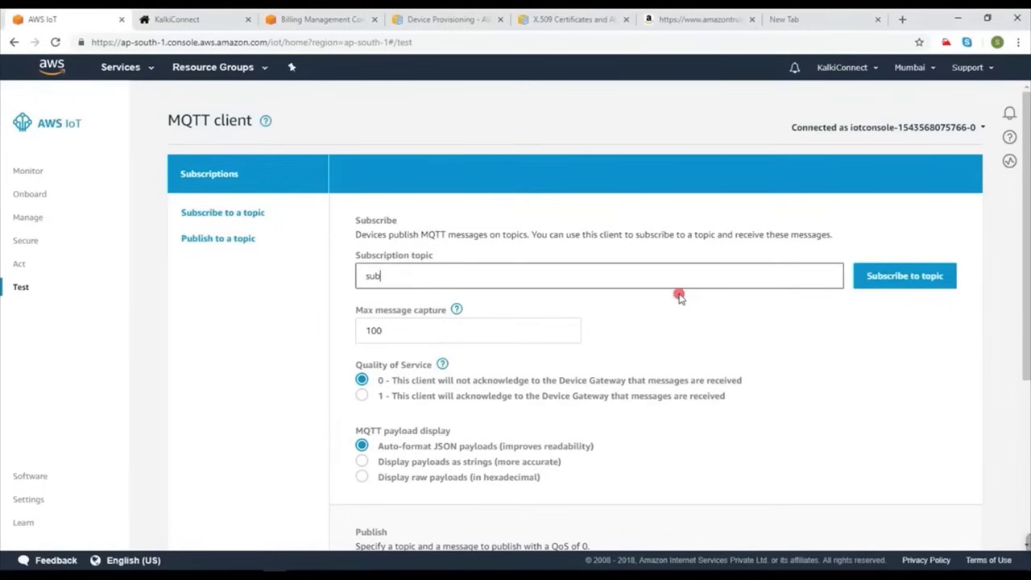
{"action": "type", "text": "T"}
{"action": "type", "text": "dkTe"}
{"action": "type", "text": "st/"}
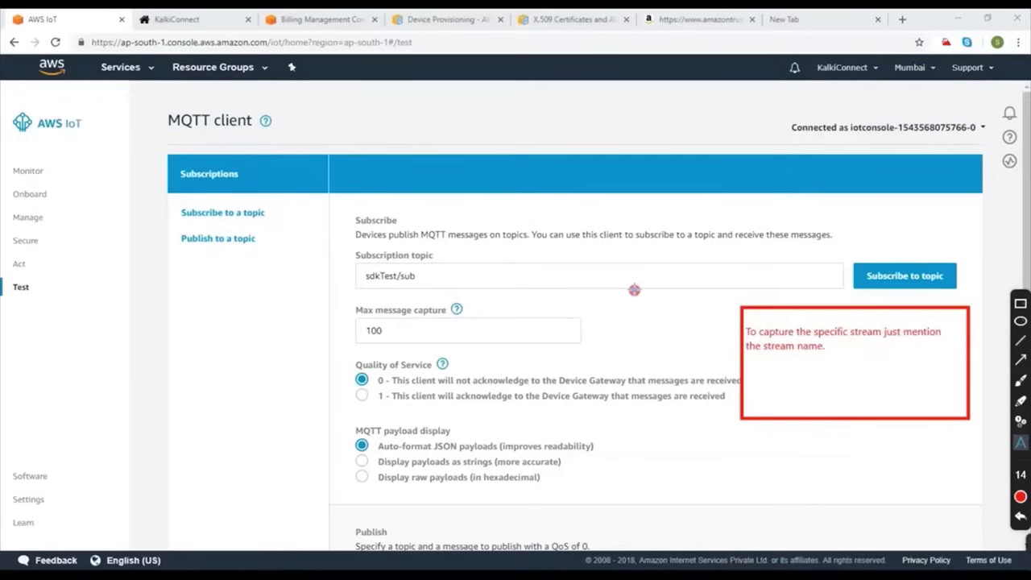
{"action": "left_click", "coordinate": [886, 275]}
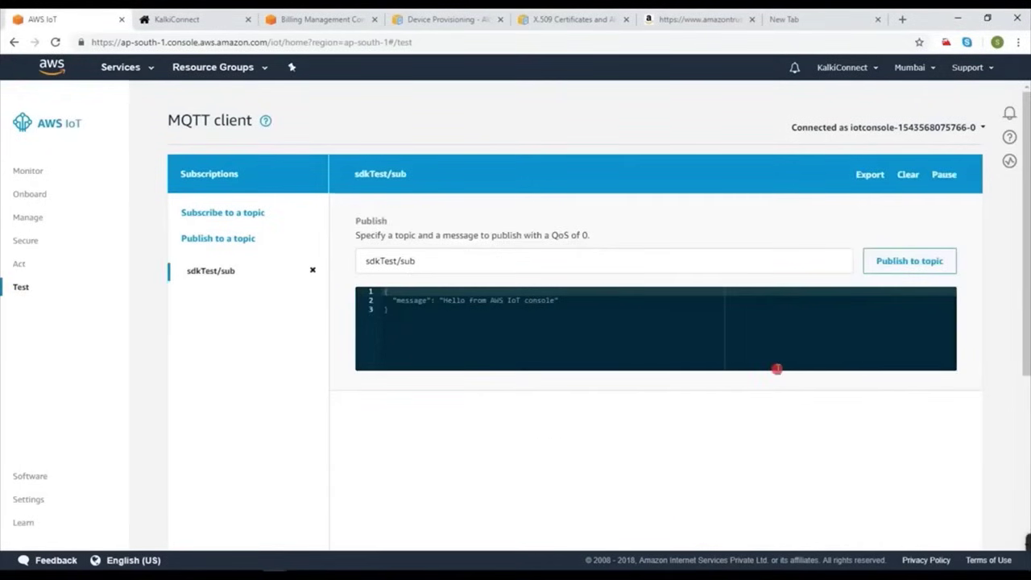
Look over the messages received on sdkTest/sub and collapse their payloads
{"action": "scroll", "coordinate": [776, 369], "scroll_direction": "down", "scroll_amount": 2}
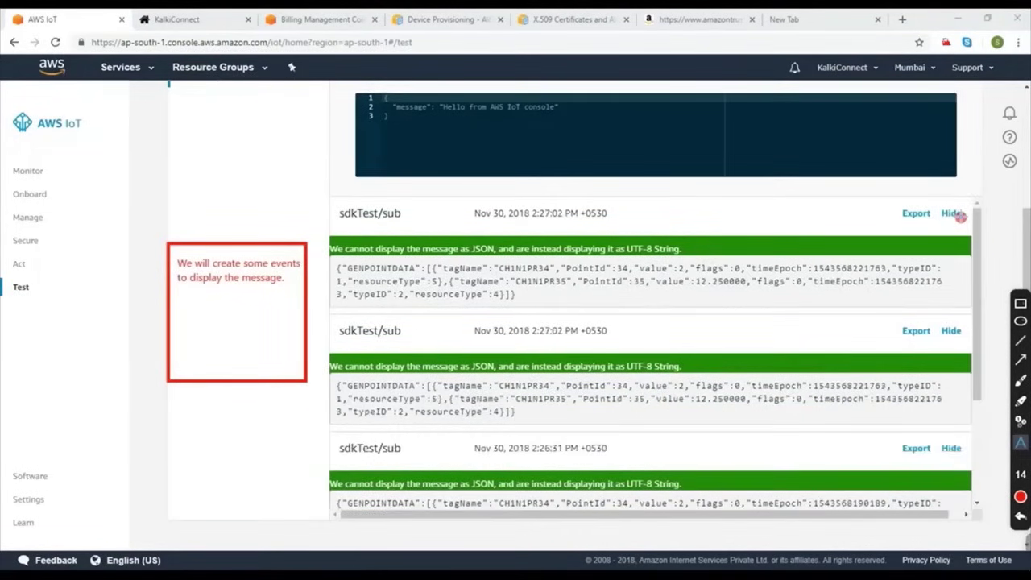
{"action": "left_click", "coordinate": [952, 214]}
{"action": "left_click", "coordinate": [951, 247]}
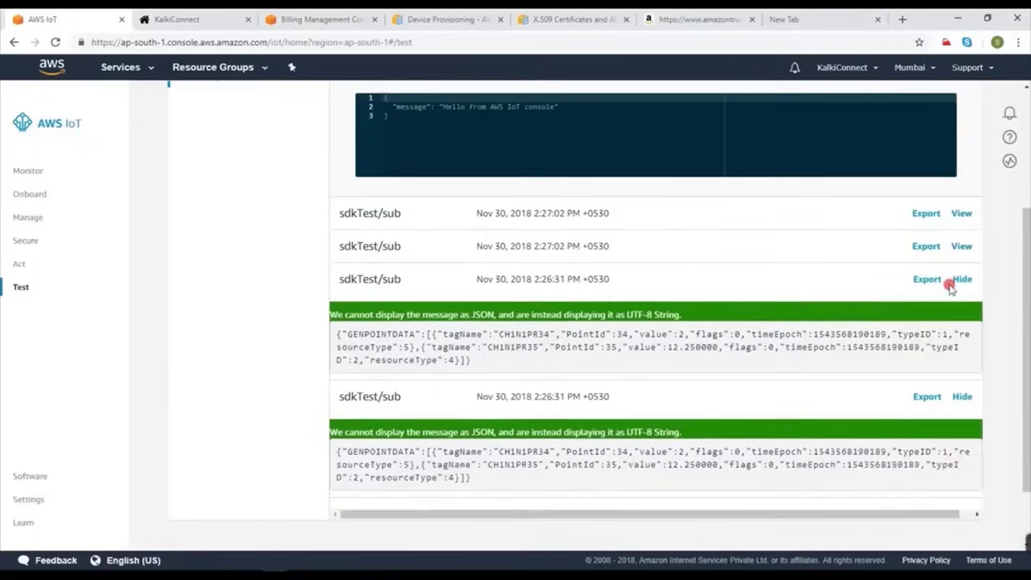
{"action": "left_click", "coordinate": [953, 282]}
{"action": "left_click", "coordinate": [962, 315]}
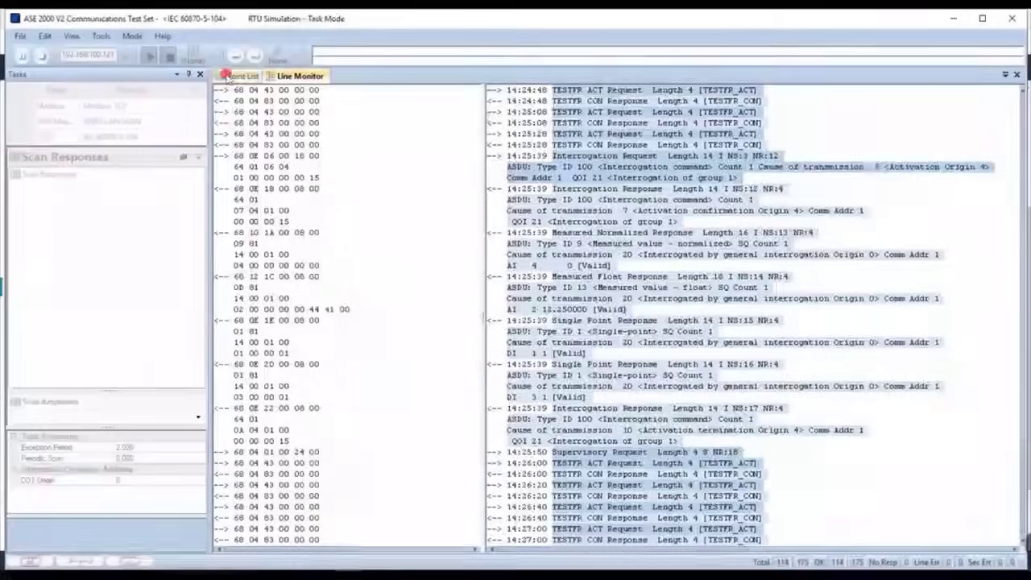
Switch to the ASE 2000 point list, set the raw value of AI 2 to 359 and minimize the window
{"action": "left_click", "coordinate": [228, 75]}
{"action": "left_click", "coordinate": [612, 139]}
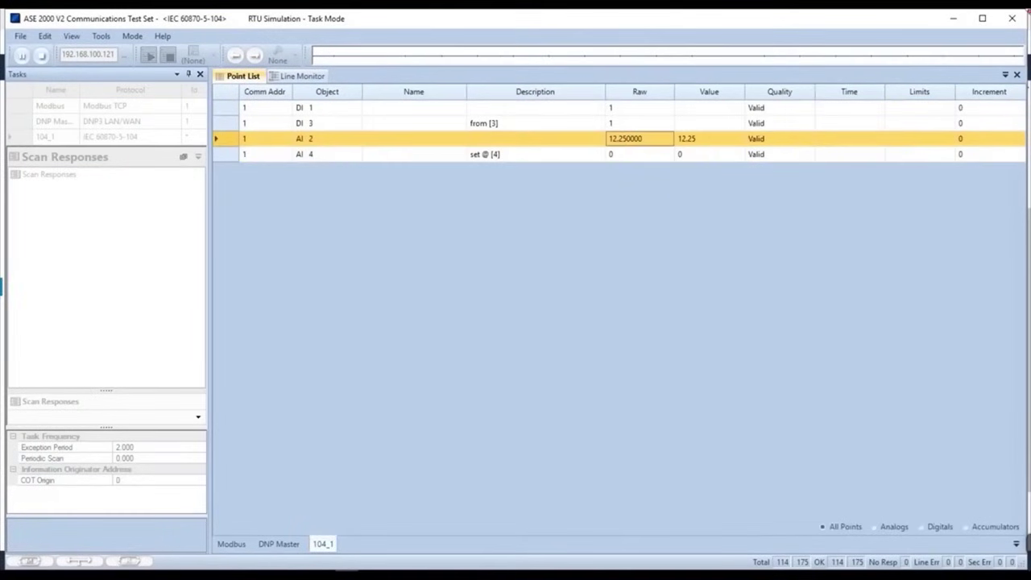
{"action": "type", "text": "359"}
{"action": "key", "text": "Return"}
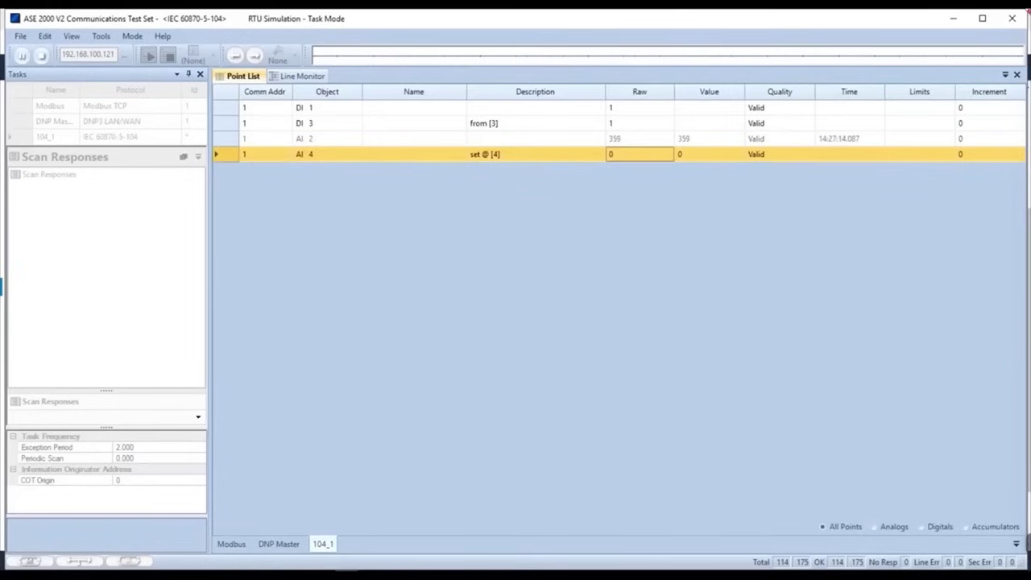
{"action": "left_click", "coordinate": [952, 20]}
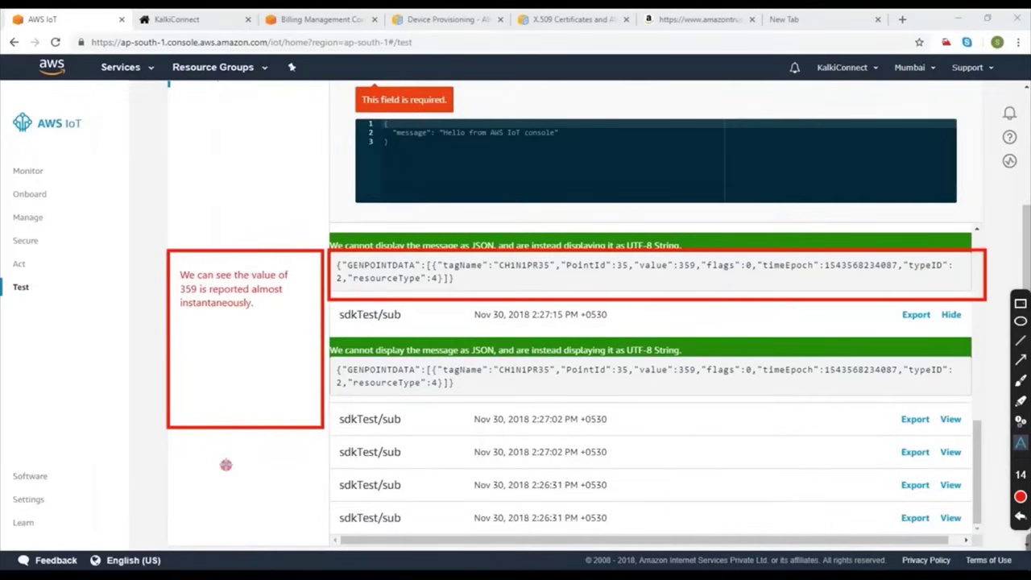
Check the newly received message for the changed point and close the sdkTest/sub subscription
{"action": "left_click", "coordinate": [226, 466]}
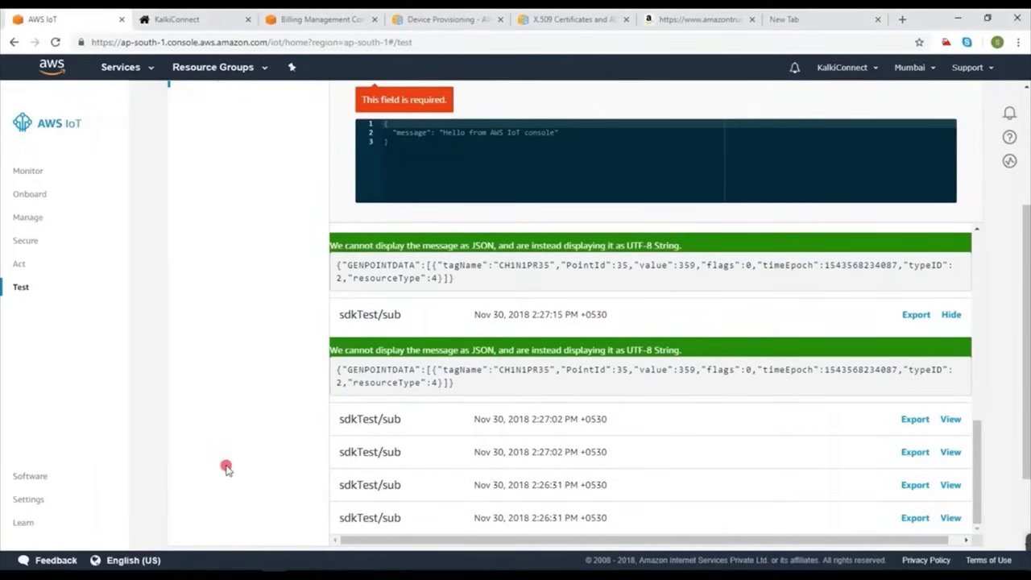
{"action": "scroll", "coordinate": [226, 465], "scroll_direction": "up", "scroll_amount": 3}
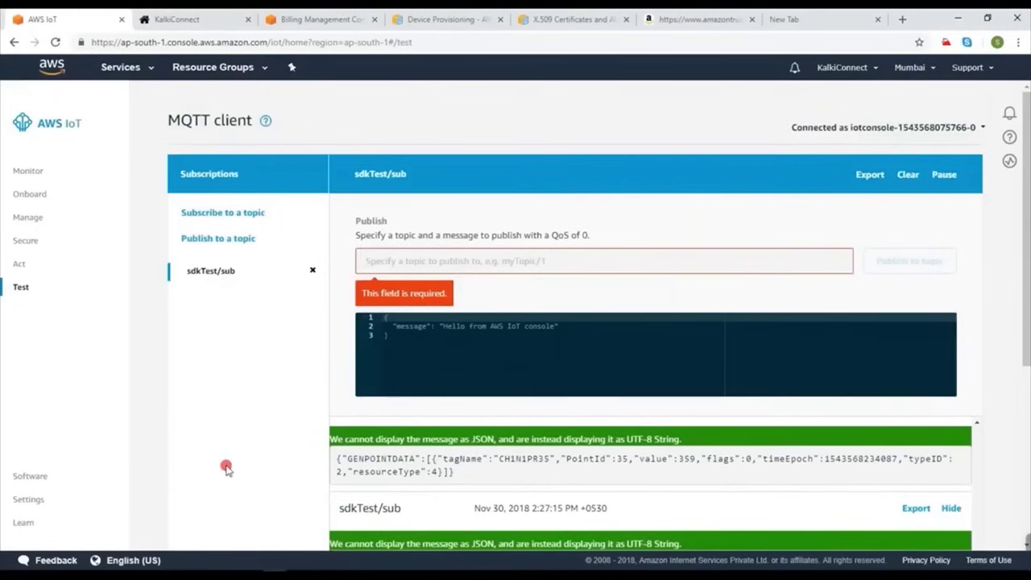
{"action": "left_click", "coordinate": [315, 274]}
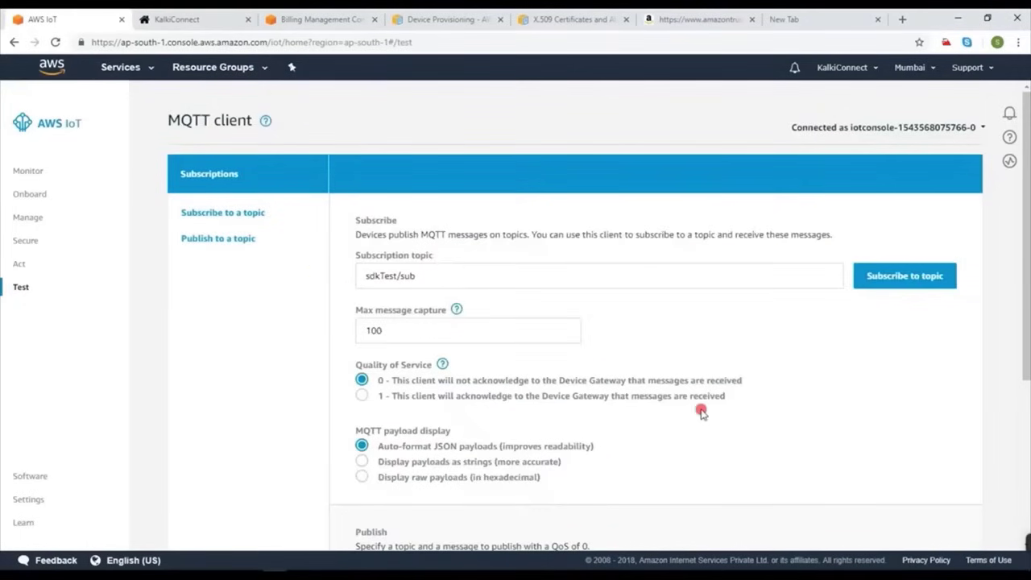